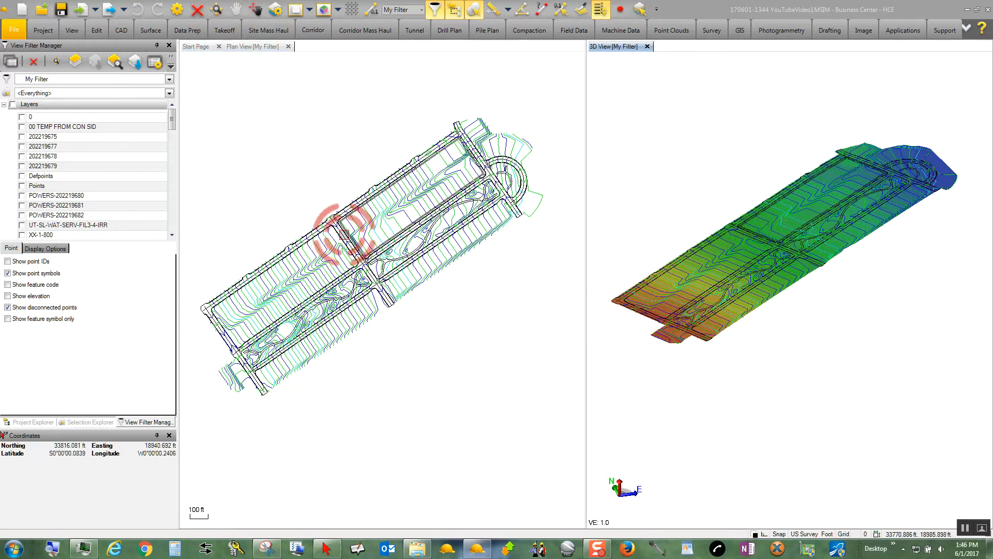
Open the Material and Site Improvement Manager from the takeoff tools.
left_click(225, 31)
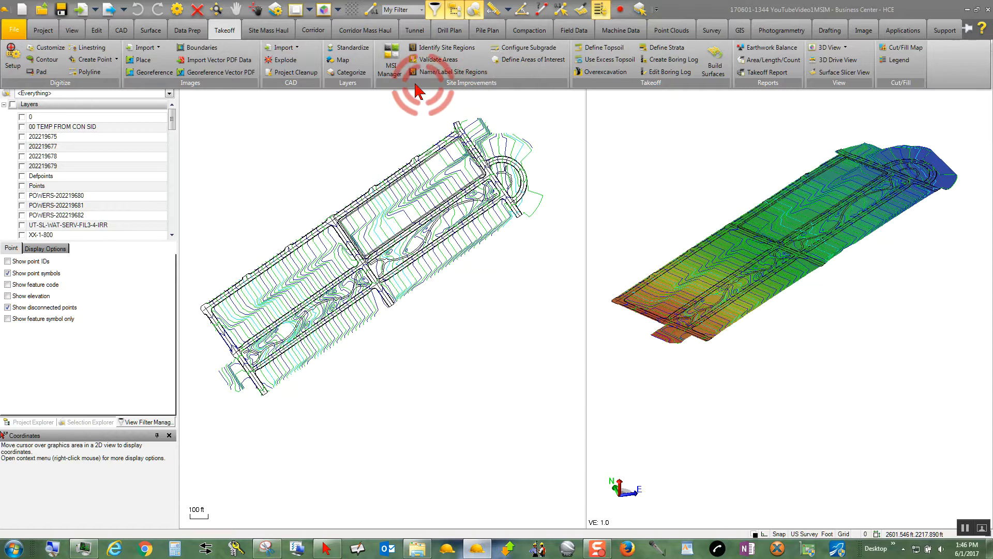
left_click(391, 64)
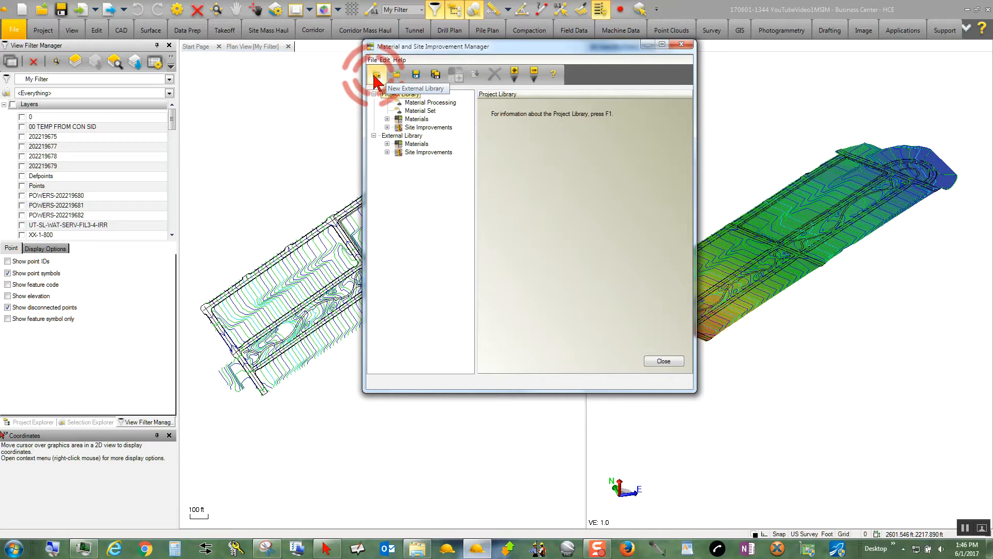
left_click(415, 76)
left_click(435, 76)
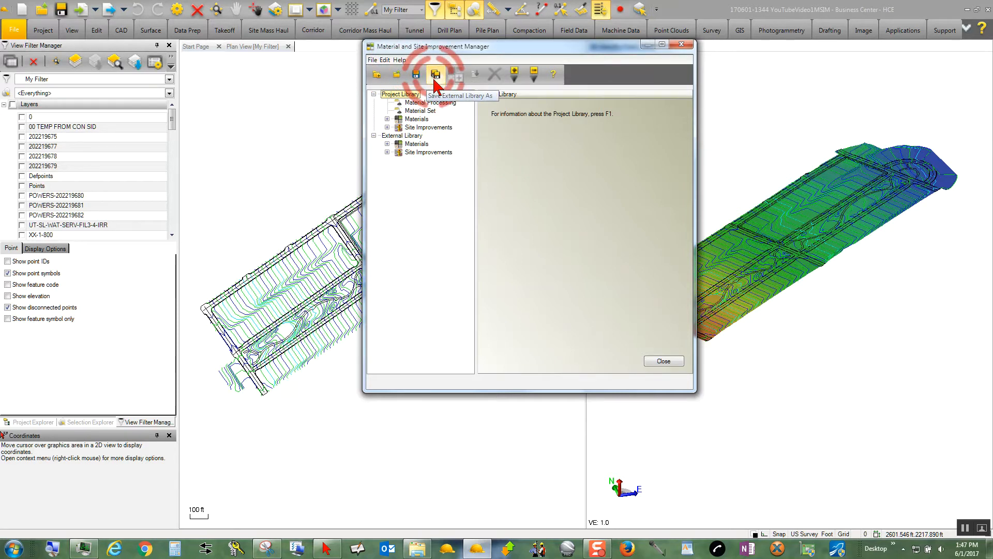
left_click(459, 76)
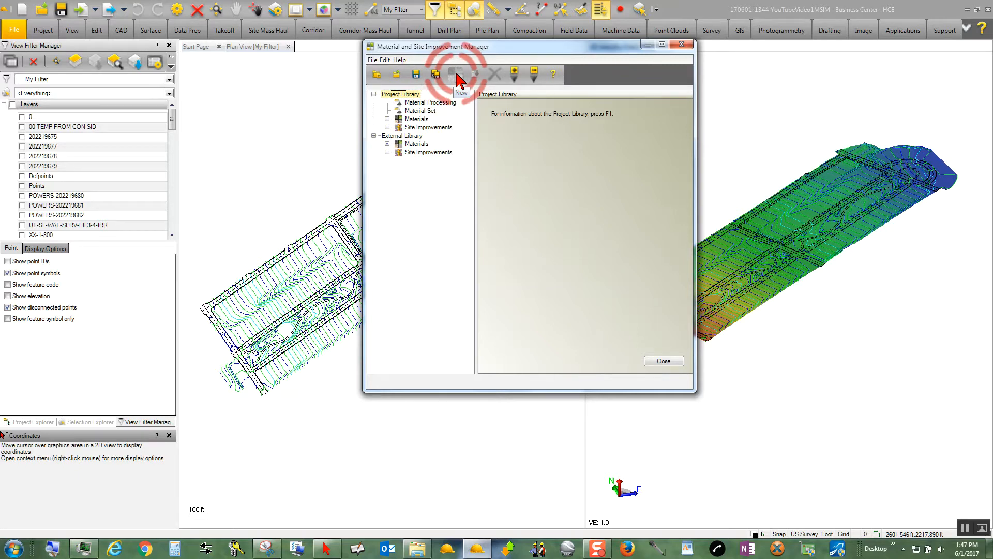
left_click(476, 76)
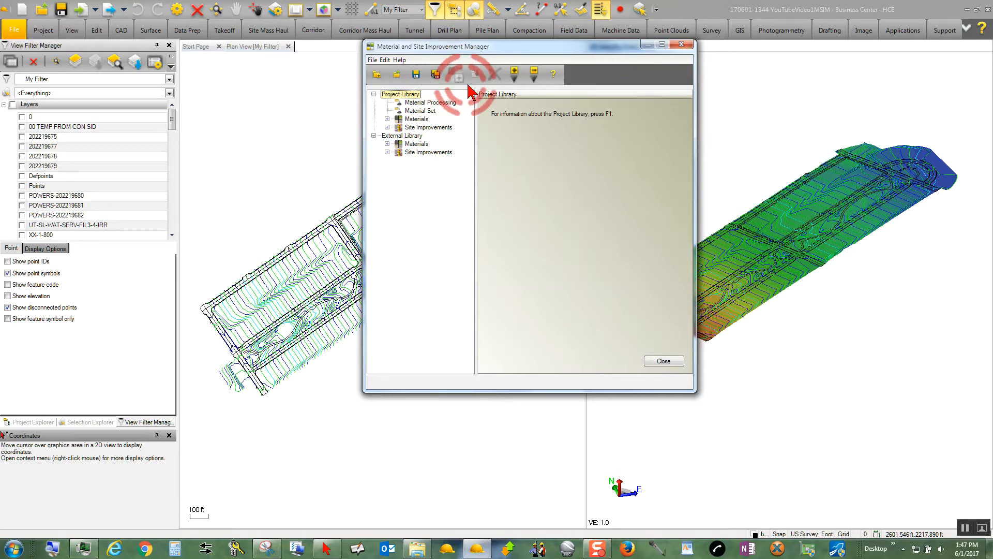
left_click(494, 77)
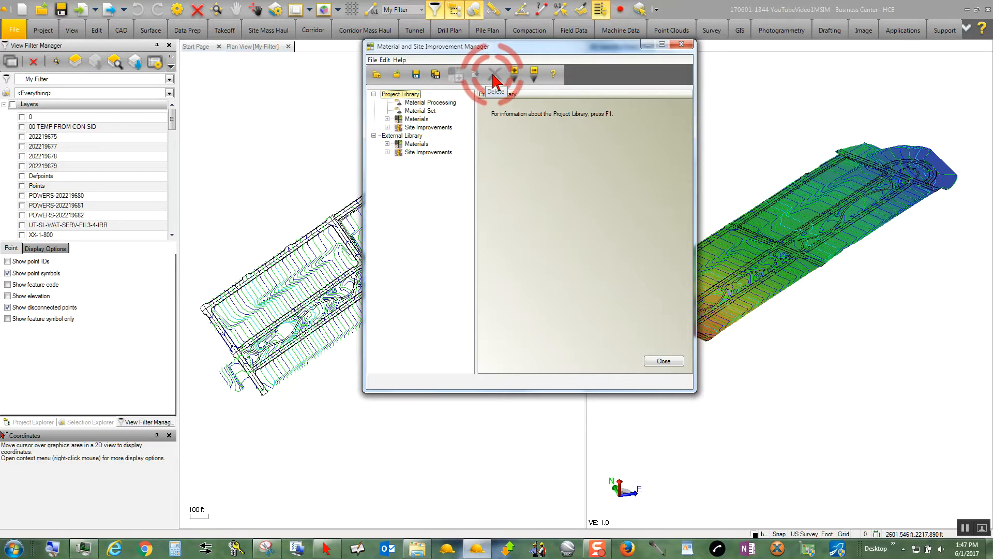
left_click(534, 76)
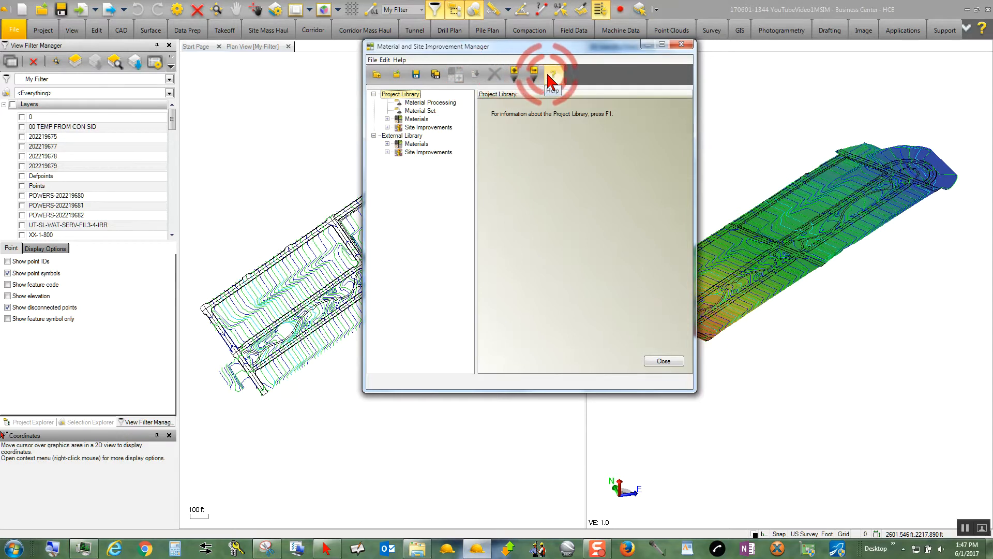
left_click(553, 77)
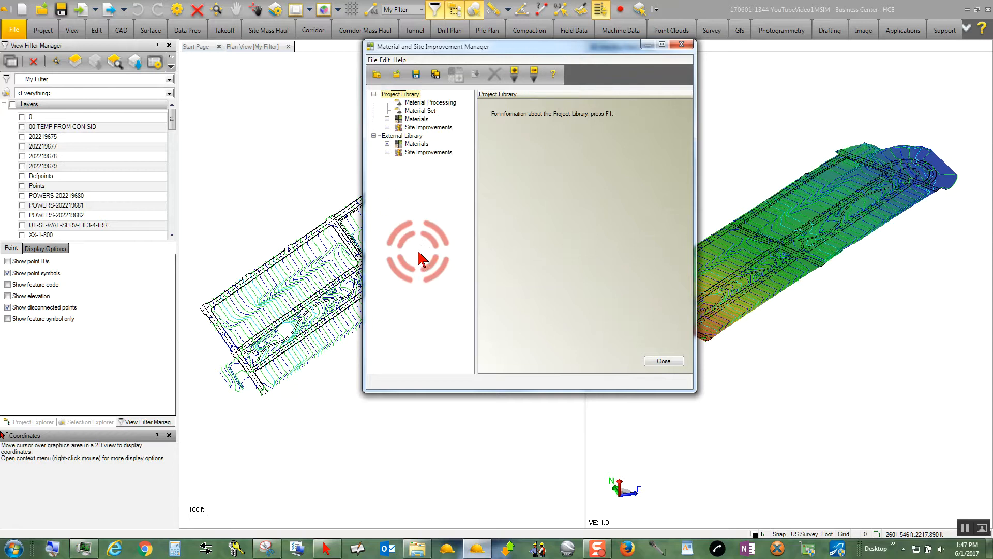
Start opening an external material library and browse to C:\Program Files.
left_click(378, 75)
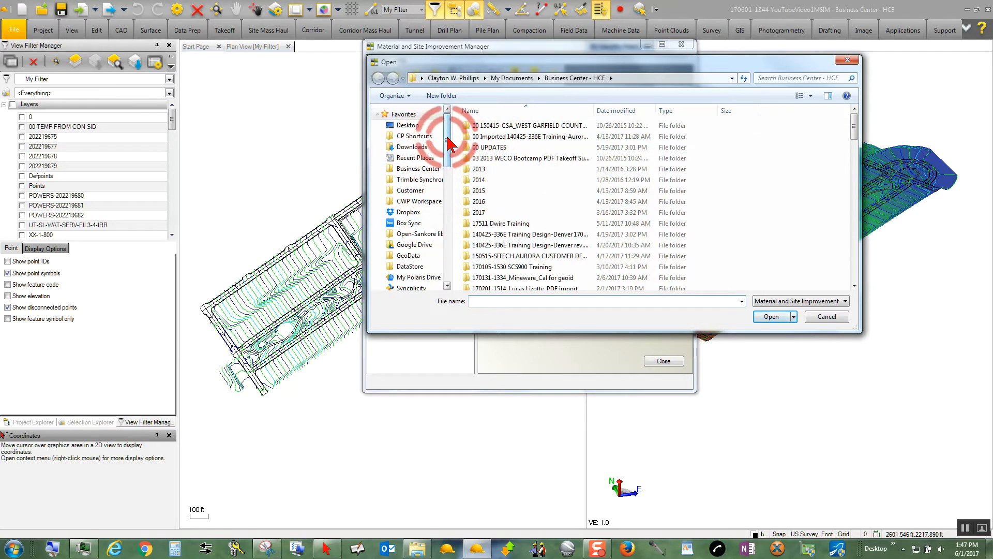
left_click_drag(450, 143, 458, 195)
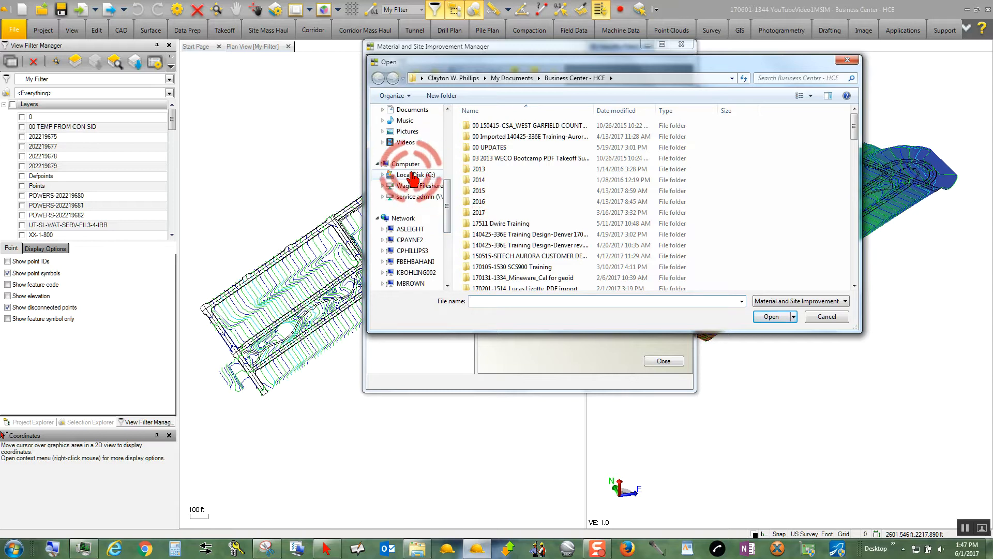
left_click(412, 176)
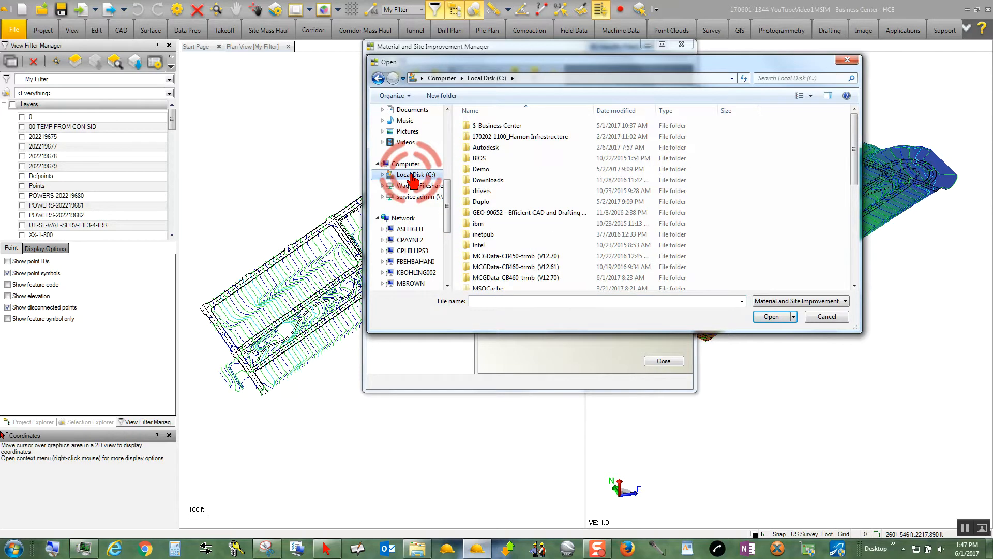
left_click_drag(852, 150, 852, 177)
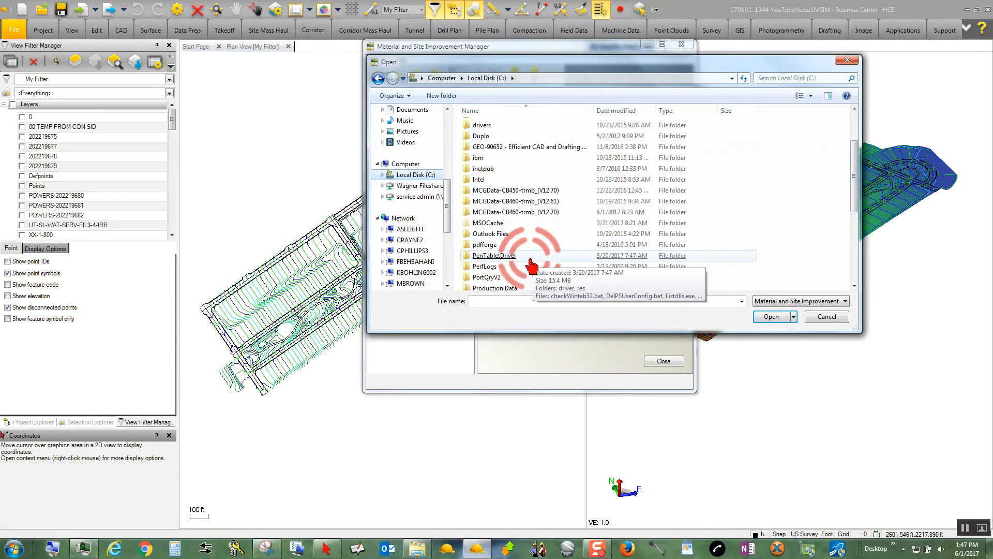
scroll(716, 250, "down", 2)
left_click(716, 248)
scroll(716, 248, "down", 1)
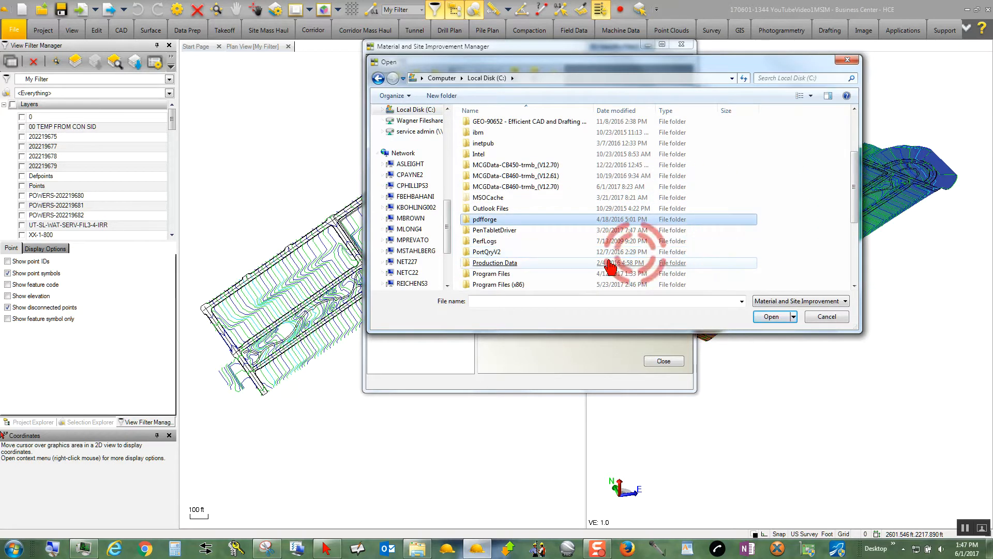
double_click(512, 274)
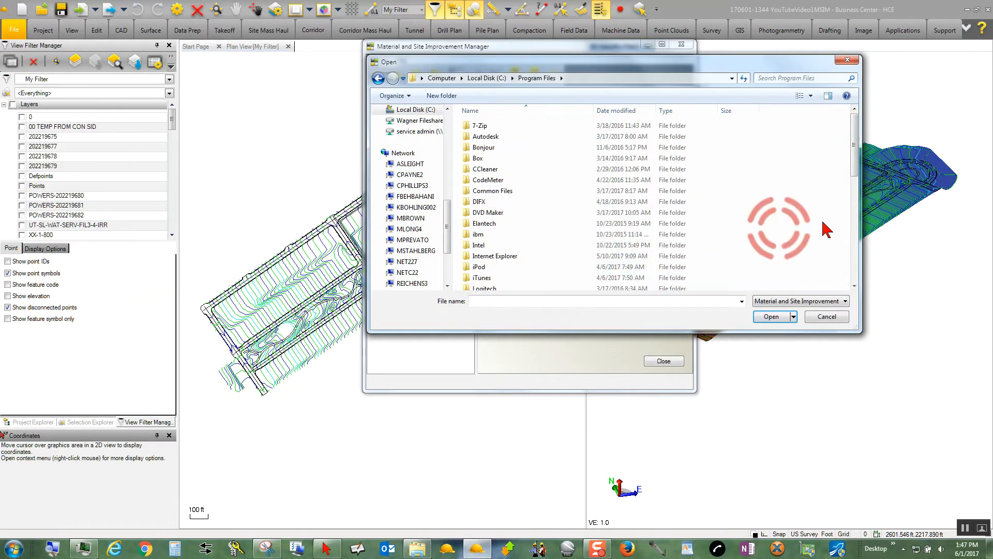
Browse into the Trimble folder and open its Business Center - HCE subfolder.
scroll(830, 160, "down", 5)
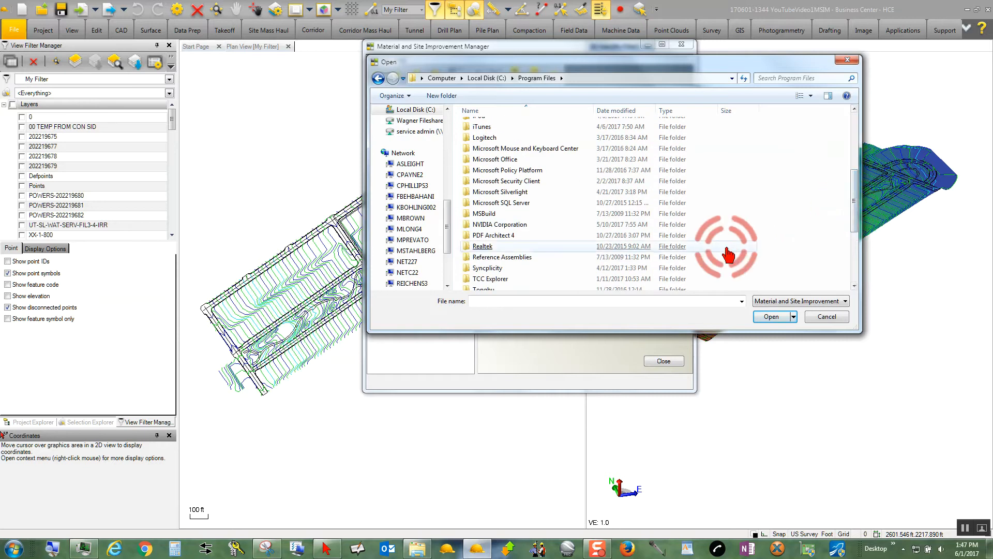
scroll(728, 254, "down", 3)
double_click(486, 214)
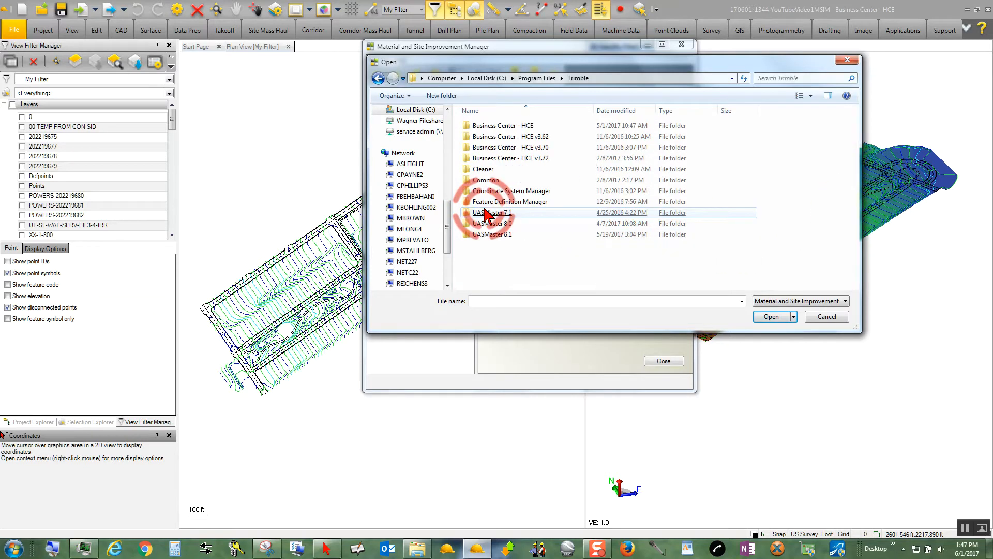
left_click(509, 127)
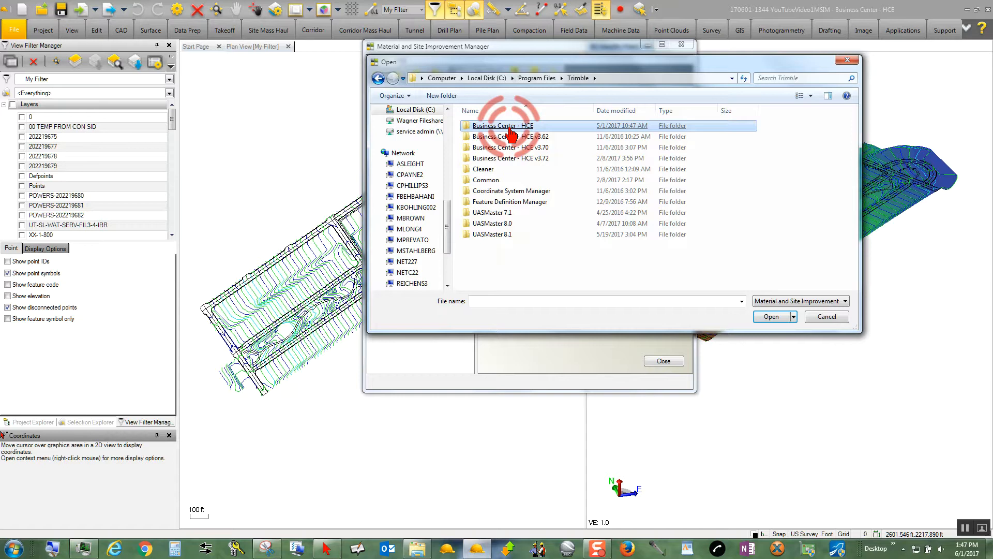
double_click(510, 130)
Load Trial Material and Site Improvement Library (Feet).mxl from the Support\iv folder as the external library.
left_click(851, 139)
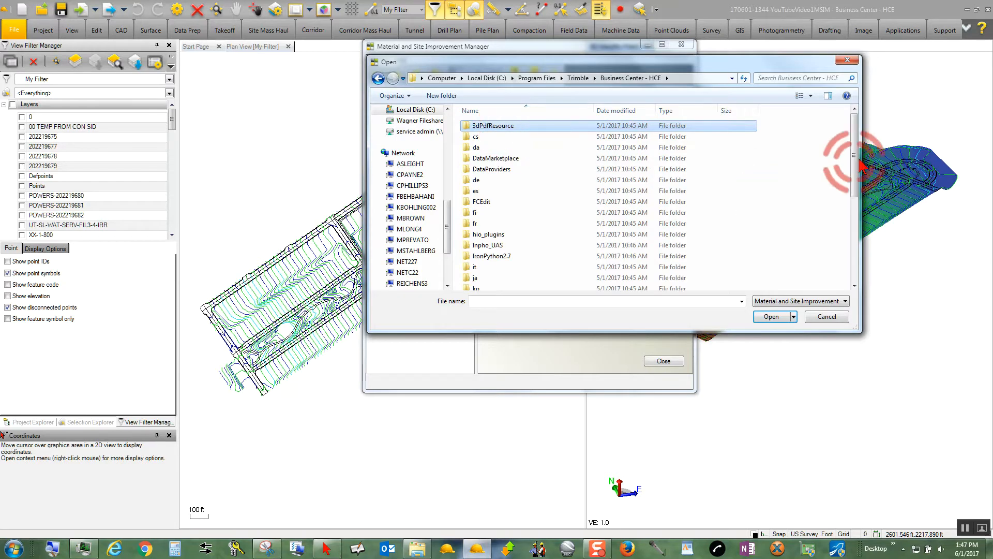
left_click_drag(851, 145, 851, 233)
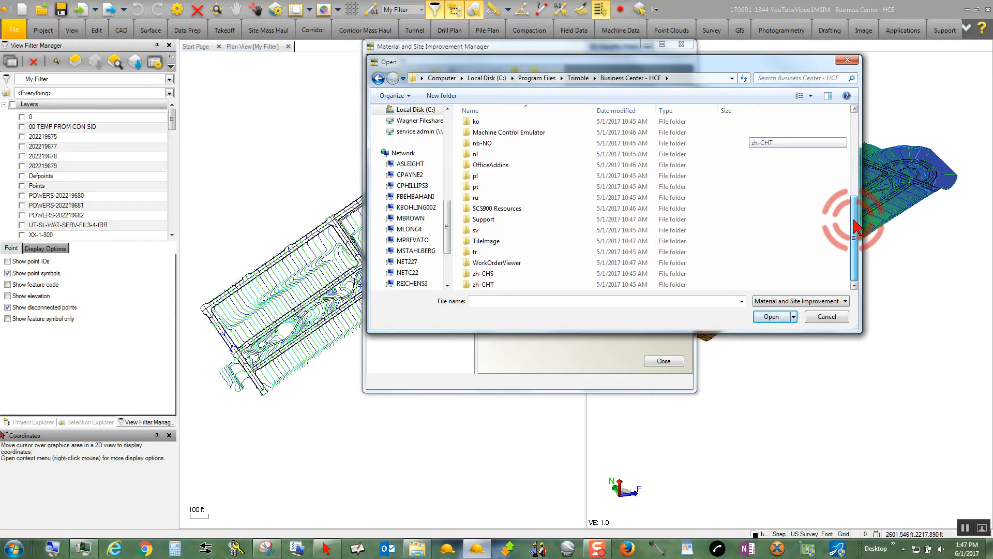
left_click(567, 228)
double_click(505, 221)
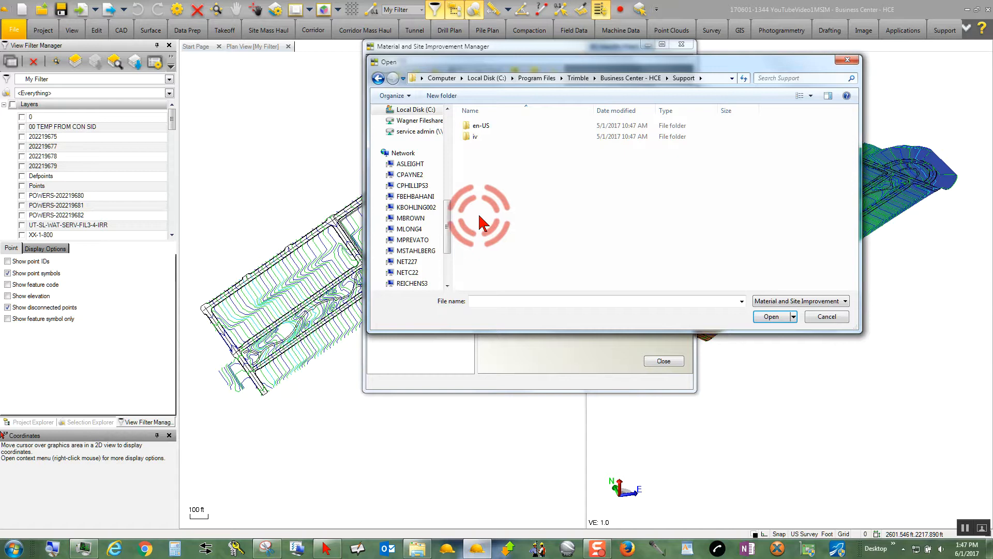
double_click(474, 138)
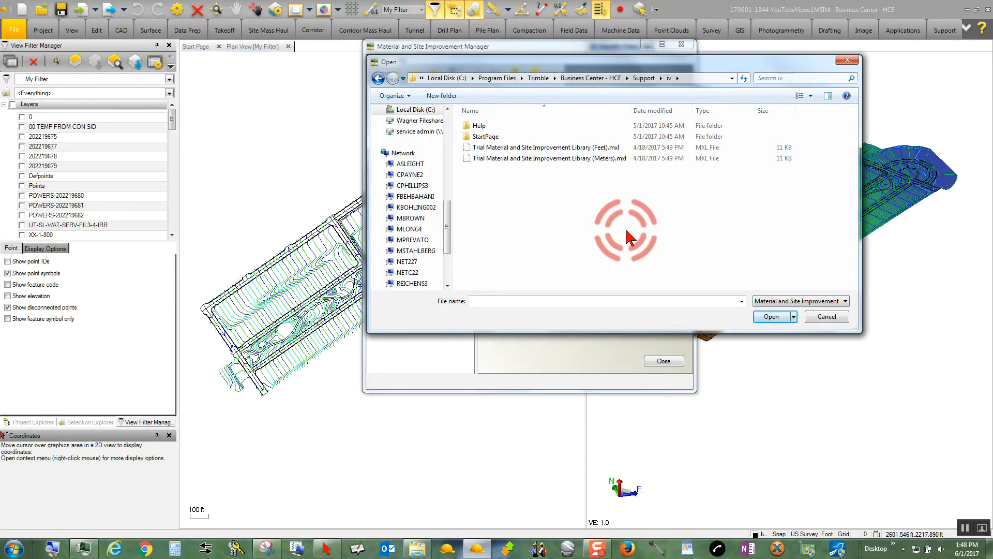
double_click(594, 151)
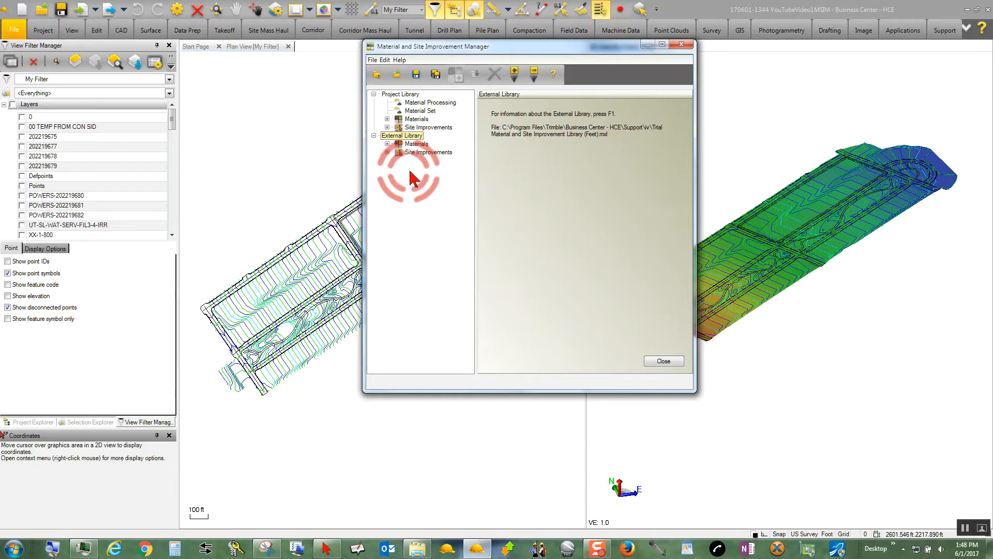
Expand the external library's Materials and Site Improvements, plus Asphaltic Concrete, Cement Concrete and Earthen (Mass Earthworks), and maximize the manager window.
left_click(387, 143)
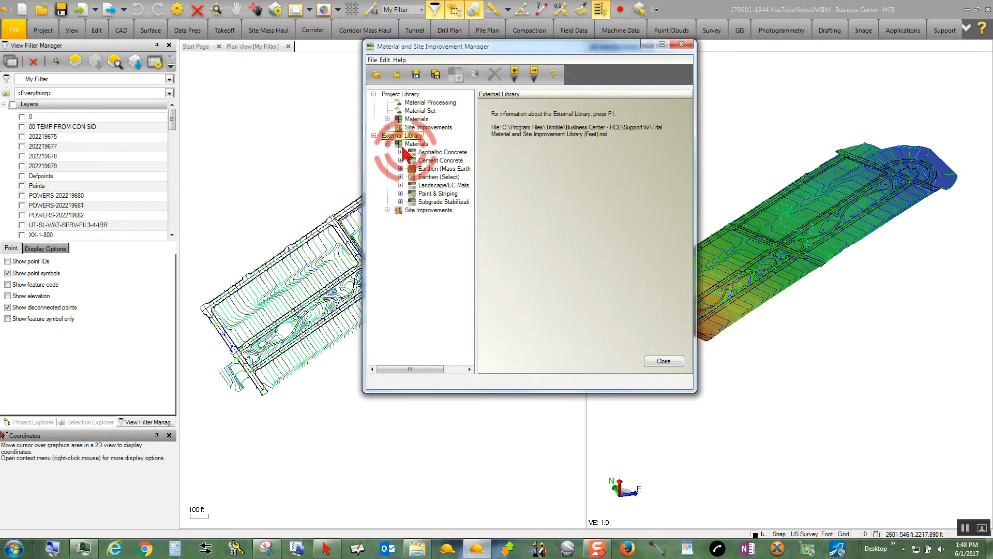
left_click(387, 210)
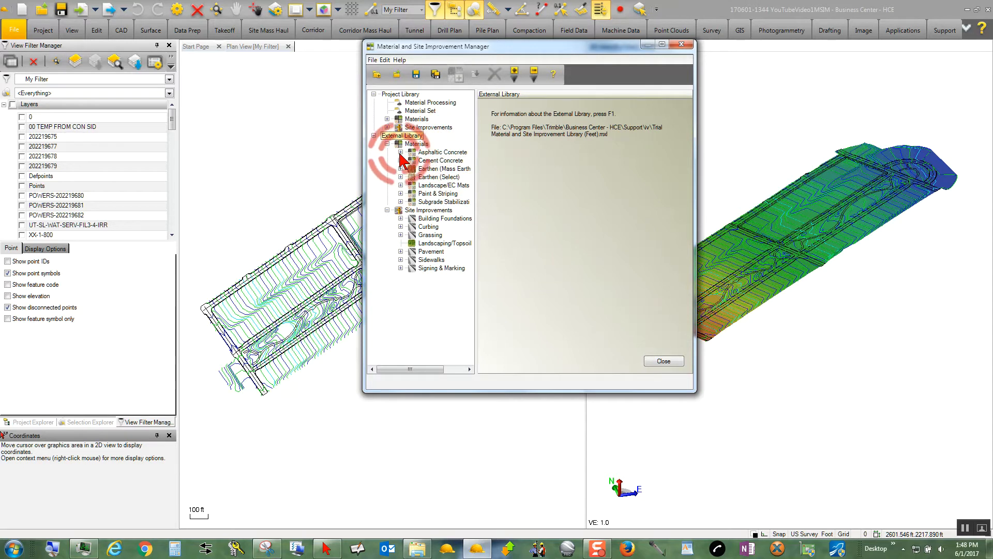
left_click(401, 152)
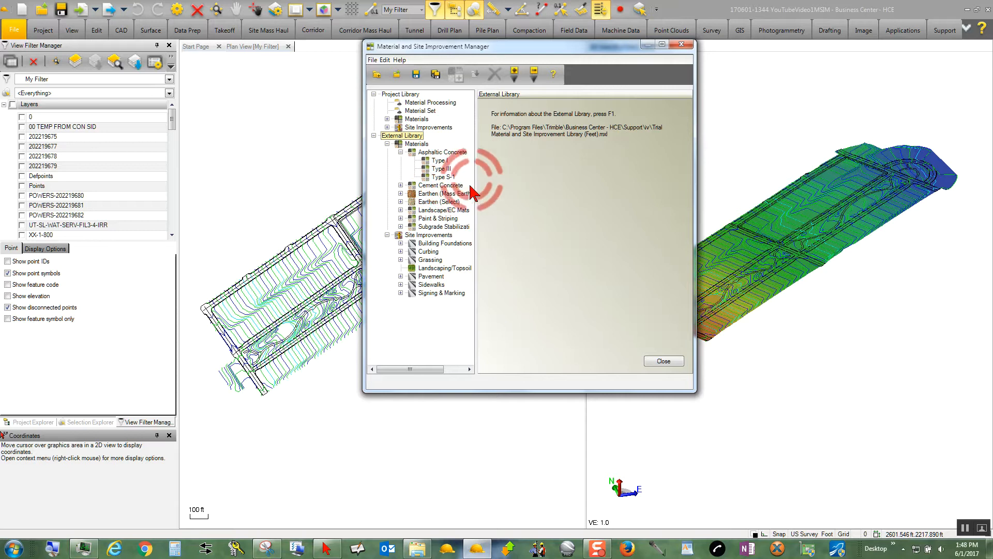
left_click(401, 186)
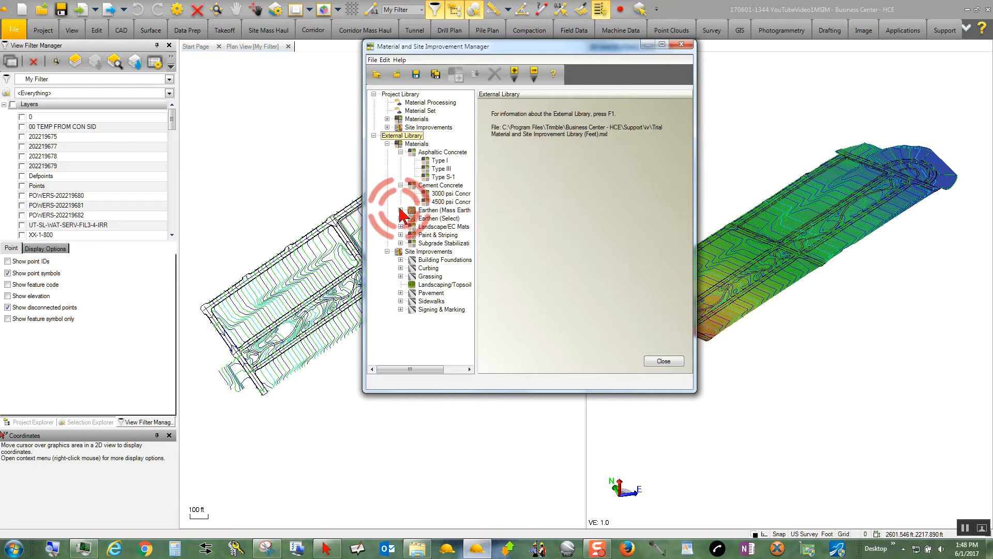
left_click(400, 210)
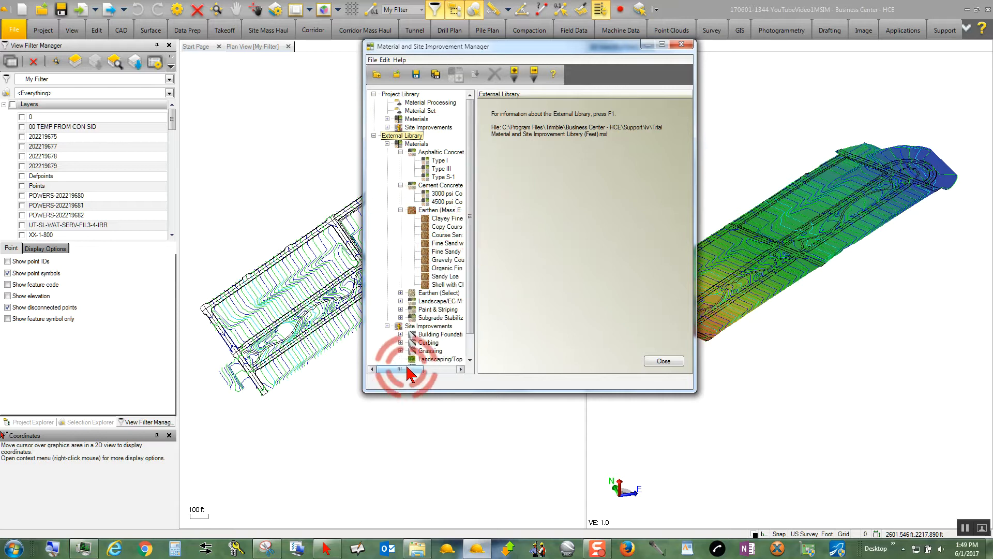
left_click_drag(407, 374, 424, 375)
left_click(589, 85)
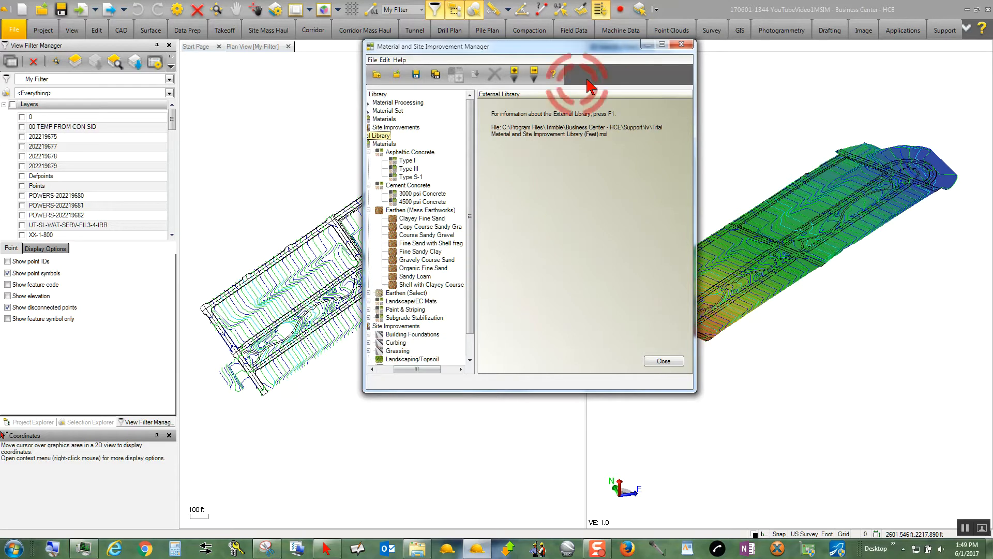
left_click(662, 45)
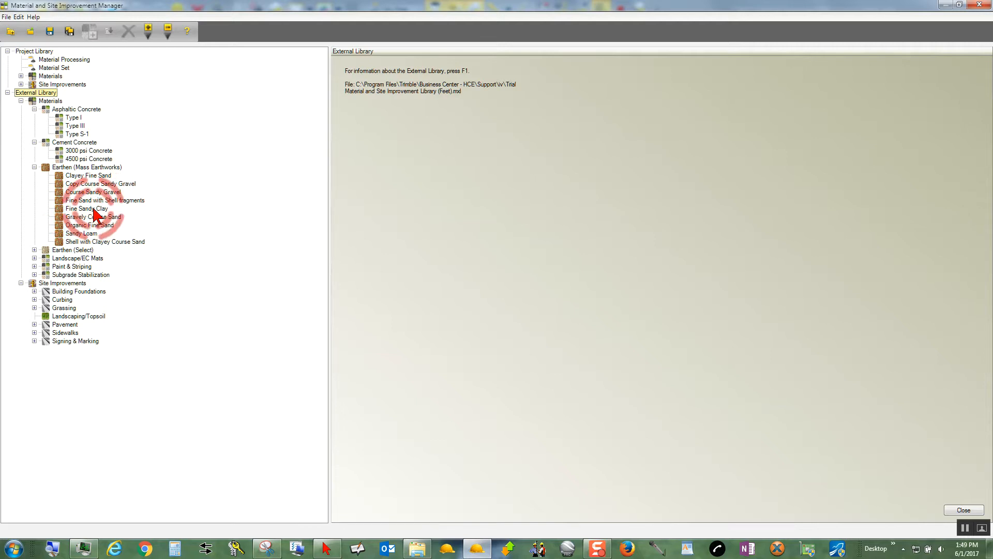
Expand the external library's Earthen (Select), Landscape/EC Mats, Paint & Striping and Subgrade Stabilization material groups.
left_click(34, 249)
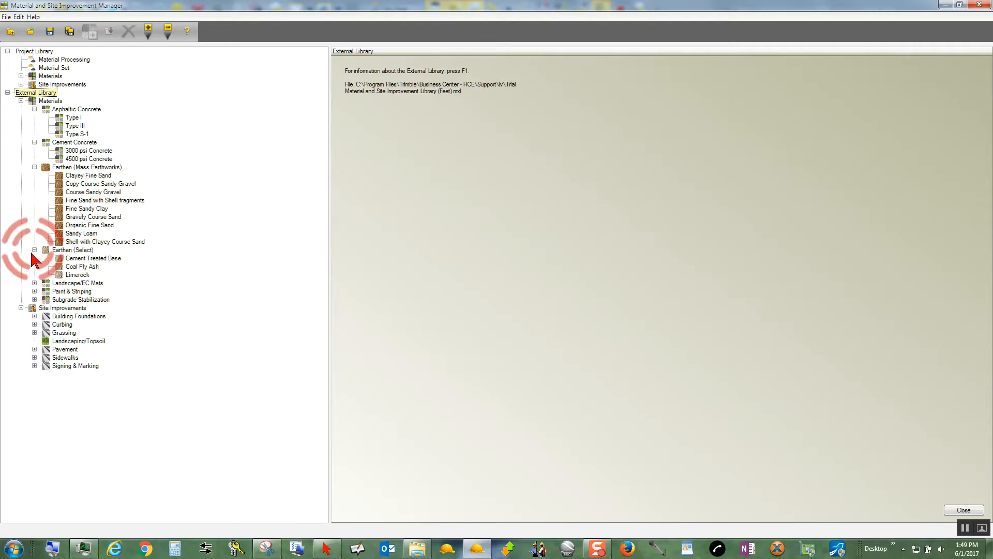
left_click(34, 283)
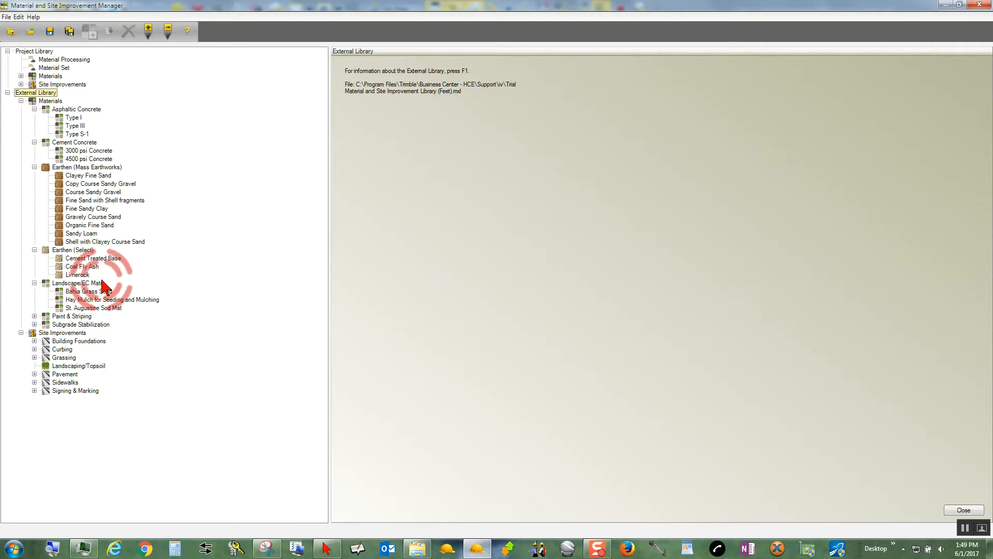
left_click(34, 316)
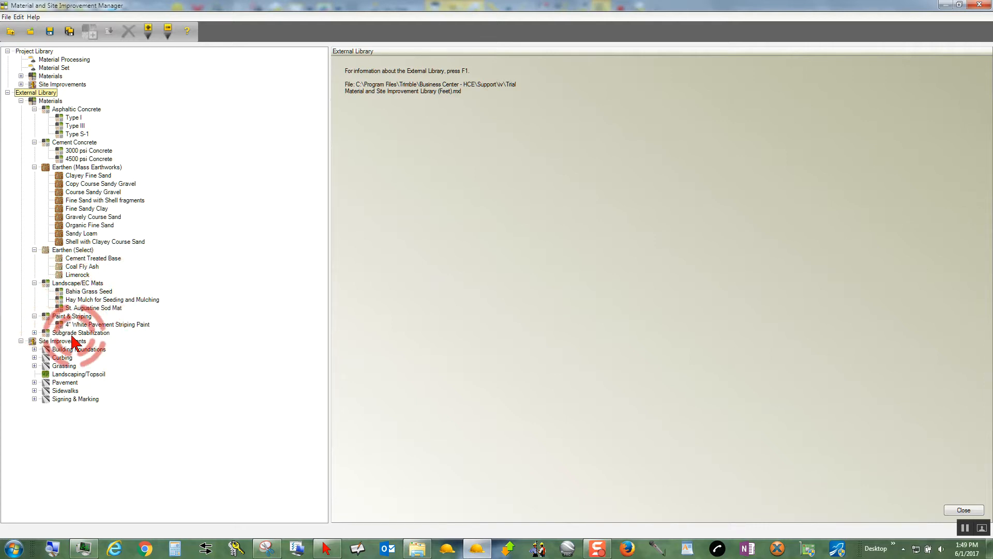
left_click(34, 332)
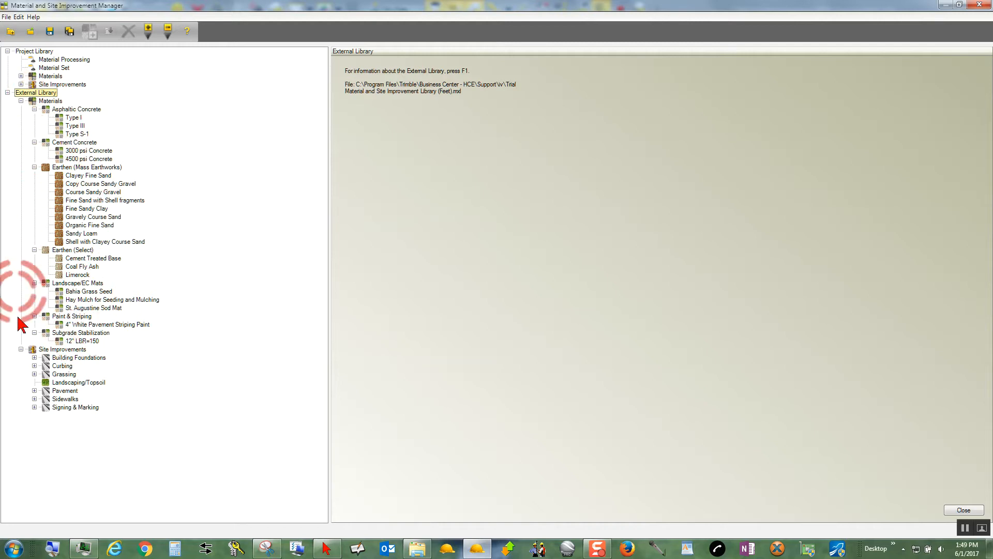
Expand the external library's Building Foundations, Curbing, Grassing, Pavement, Sidewalks and Signing & Marking site improvement groups.
left_click(34, 358)
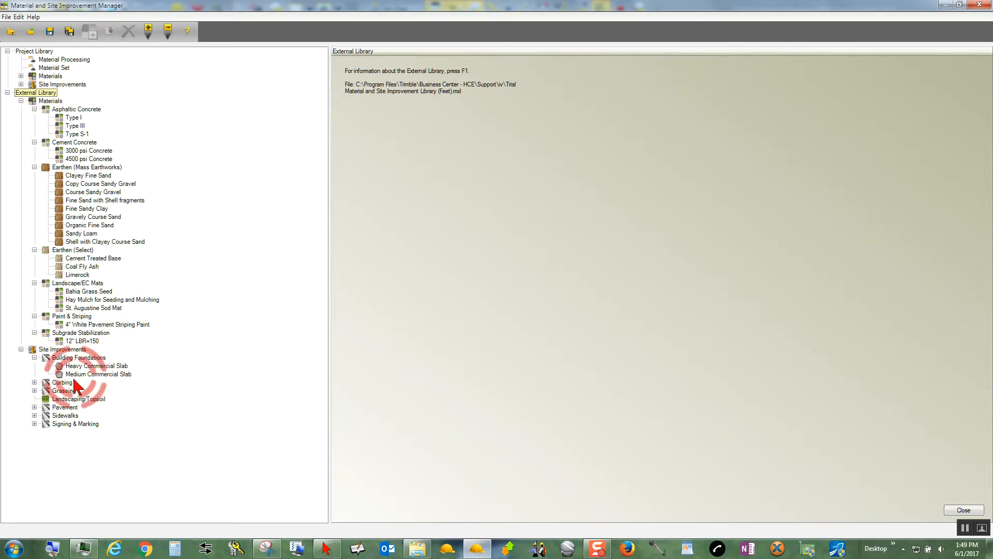
left_click(34, 382)
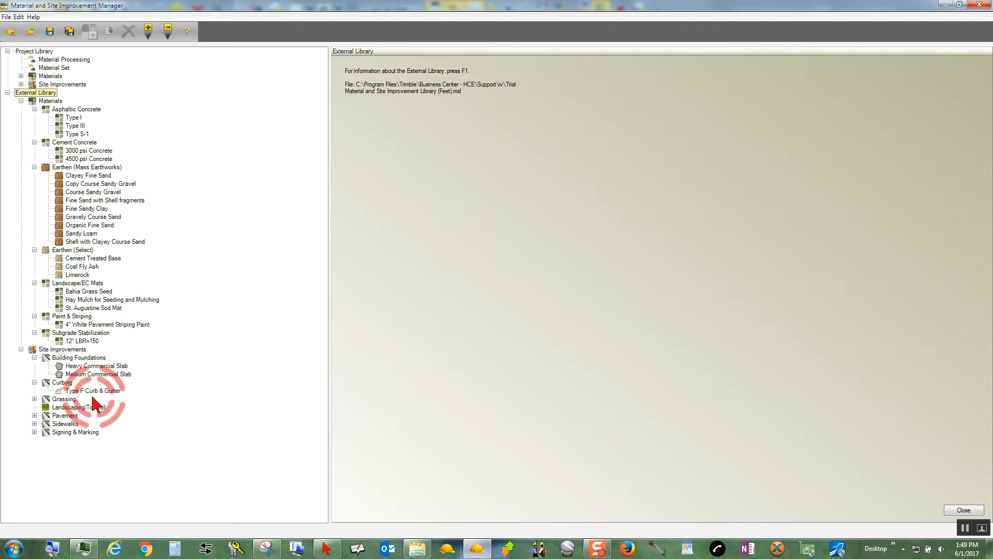
left_click(34, 399)
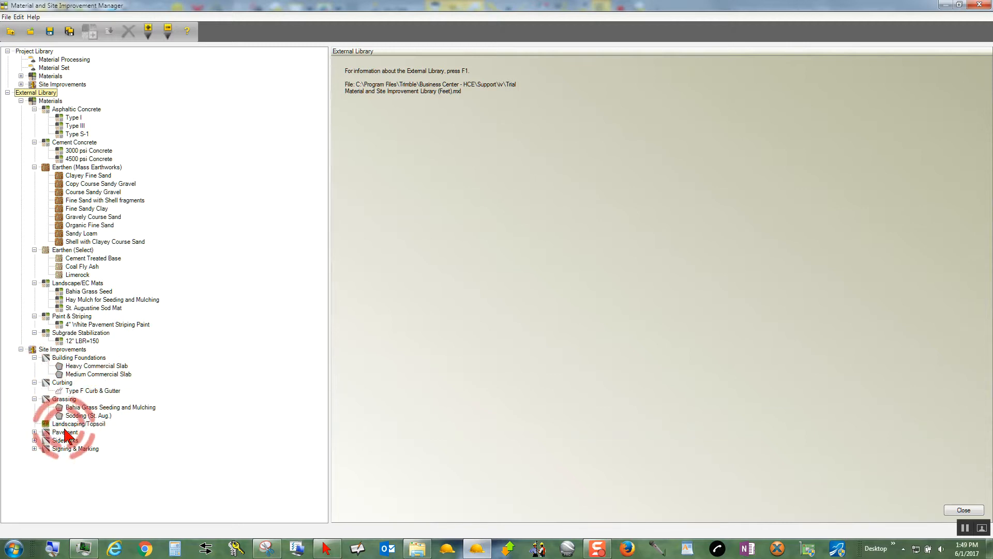
left_click(34, 432)
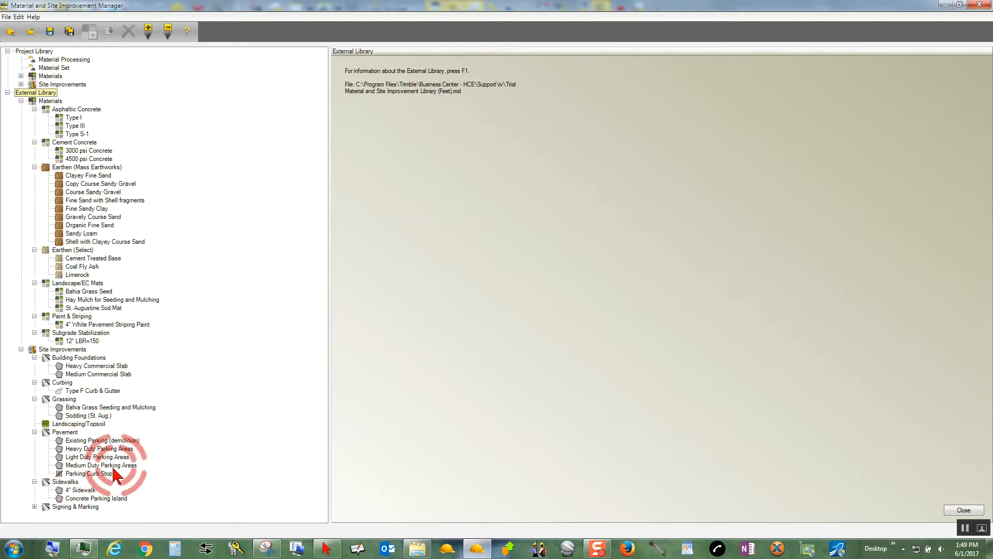
left_click(34, 506)
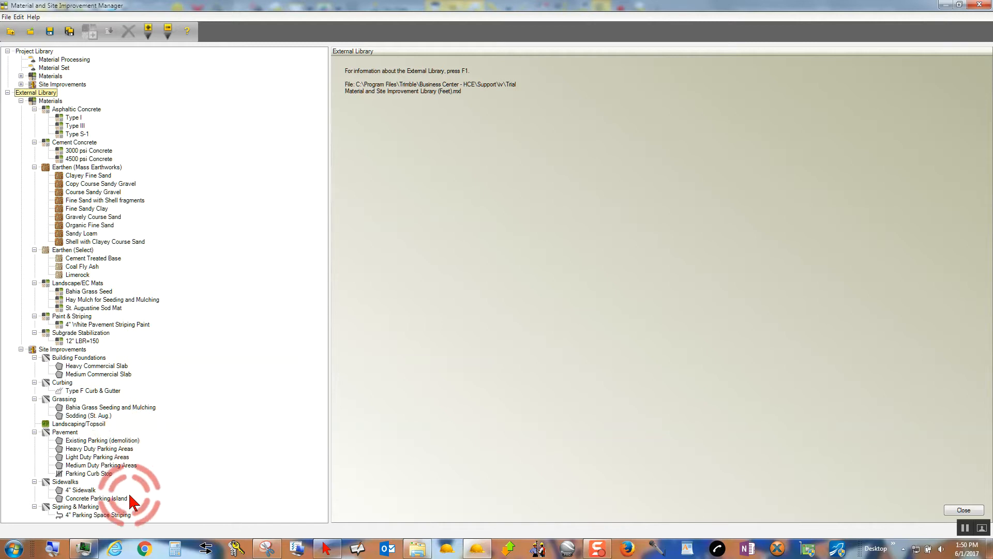
Create a new area-type site improvement named "Road-4 and 6" in the external library's Pavement group.
left_click(66, 432)
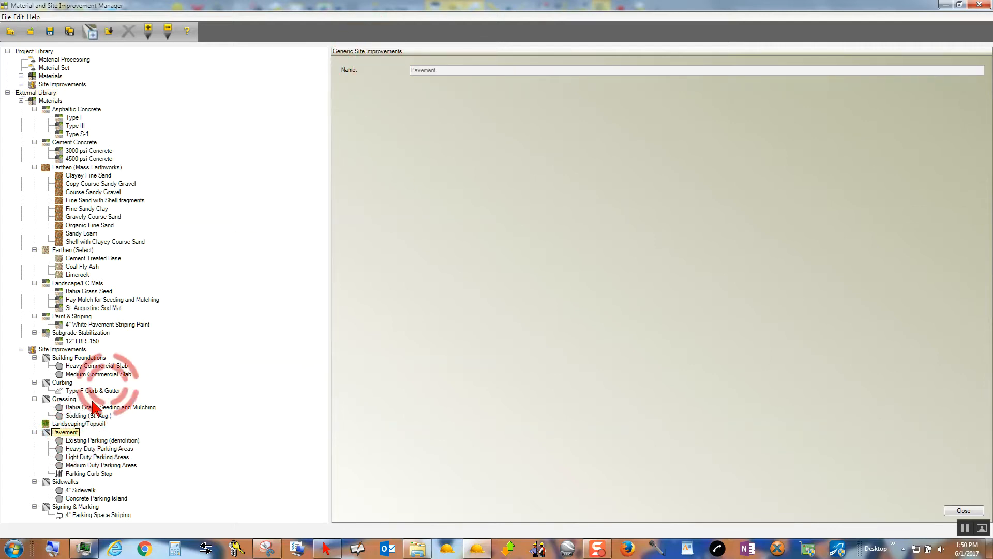
right_click(66, 434)
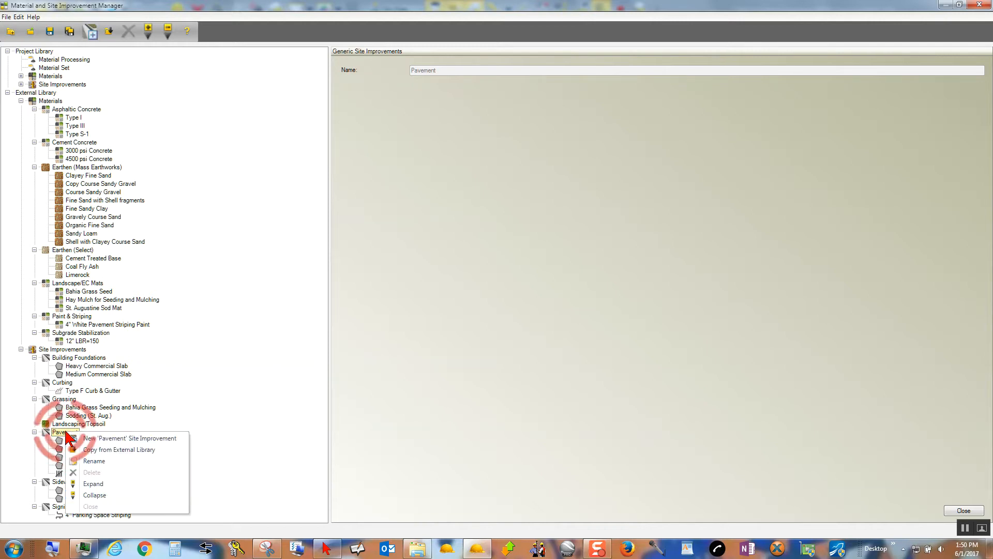
left_click(126, 440)
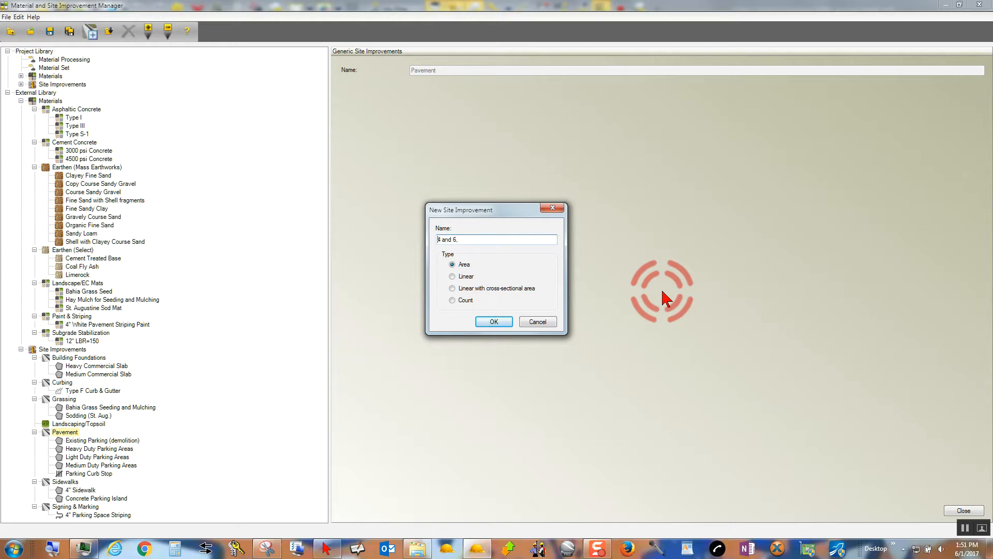
key("Home")
type("R")
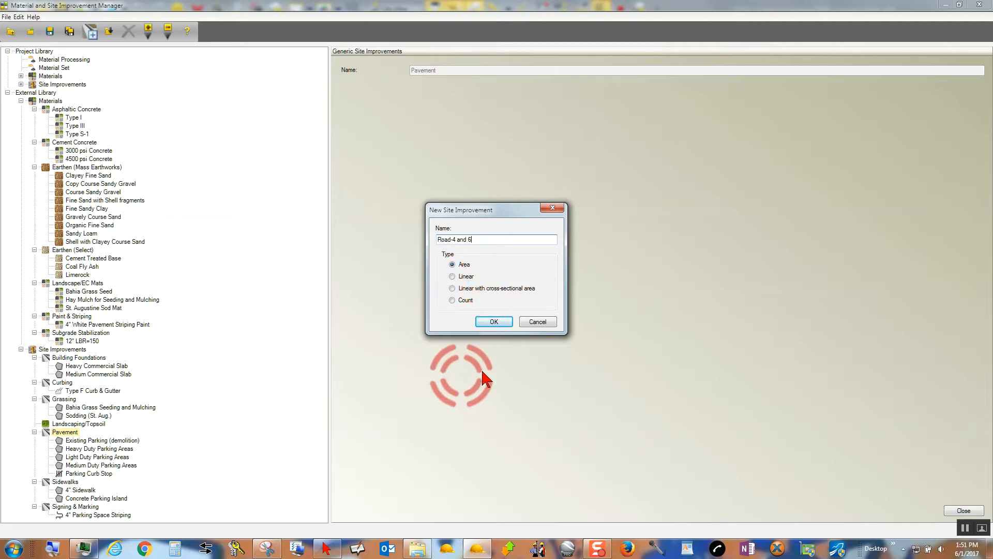
left_click(494, 322)
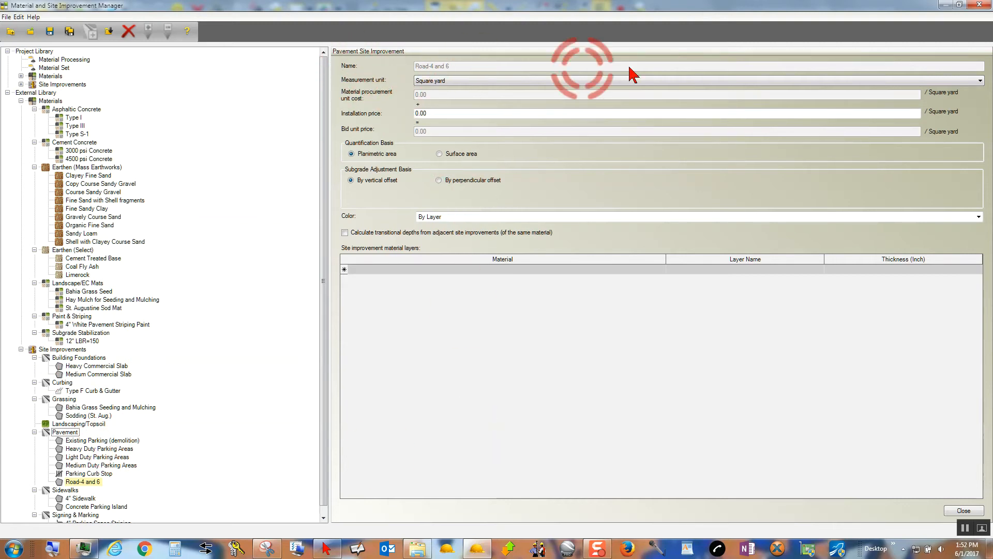
Keep Square yard as Road-4 and 6's measurement unit, set its installation price to 21.00 and leave the color By Layer.
left_click(497, 78)
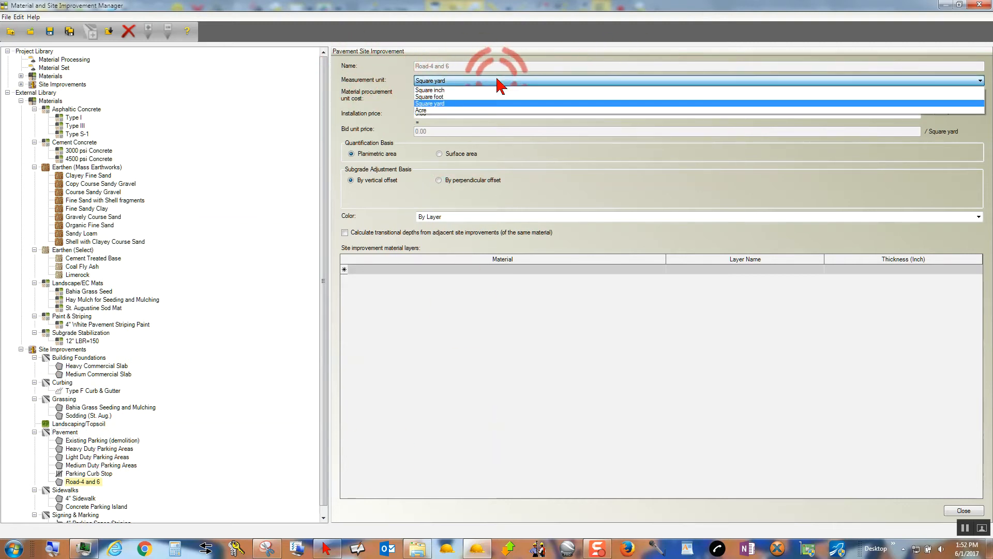
left_click(441, 103)
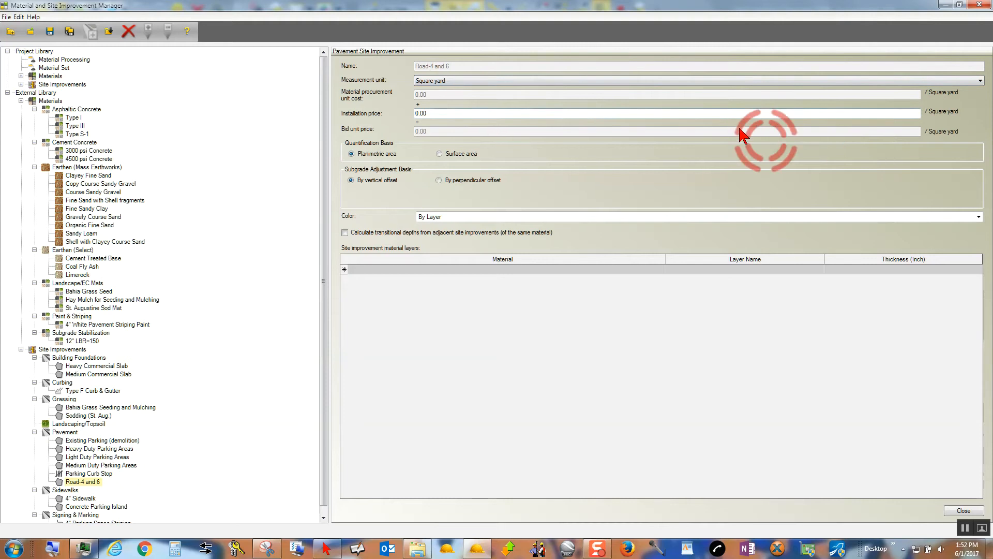
left_click(432, 113)
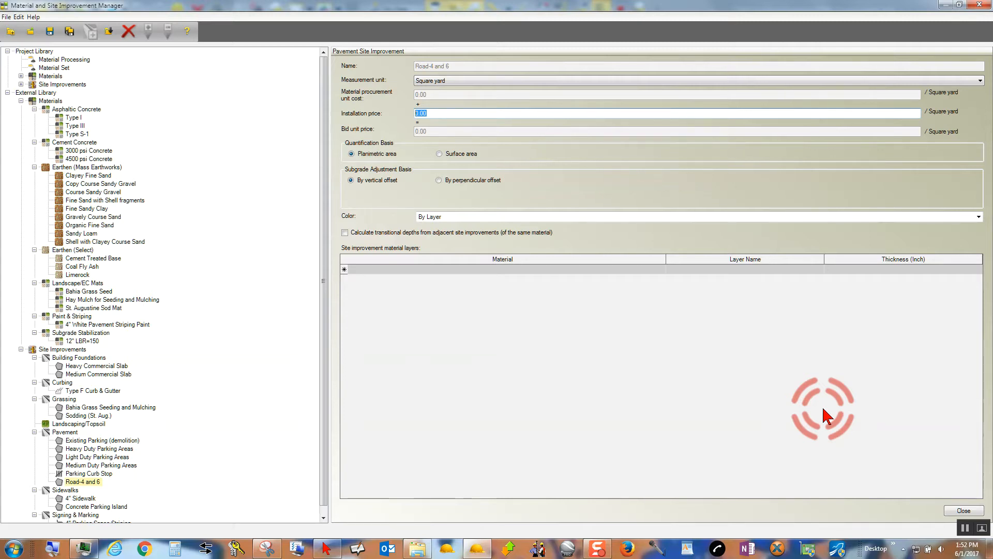
type("21")
key("Tab")
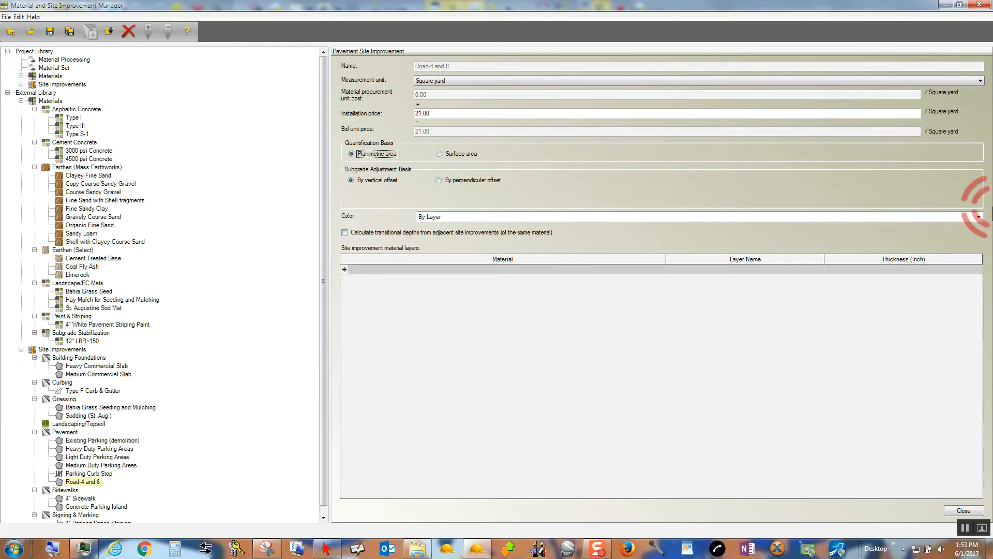
left_click(979, 217)
left_click(979, 216)
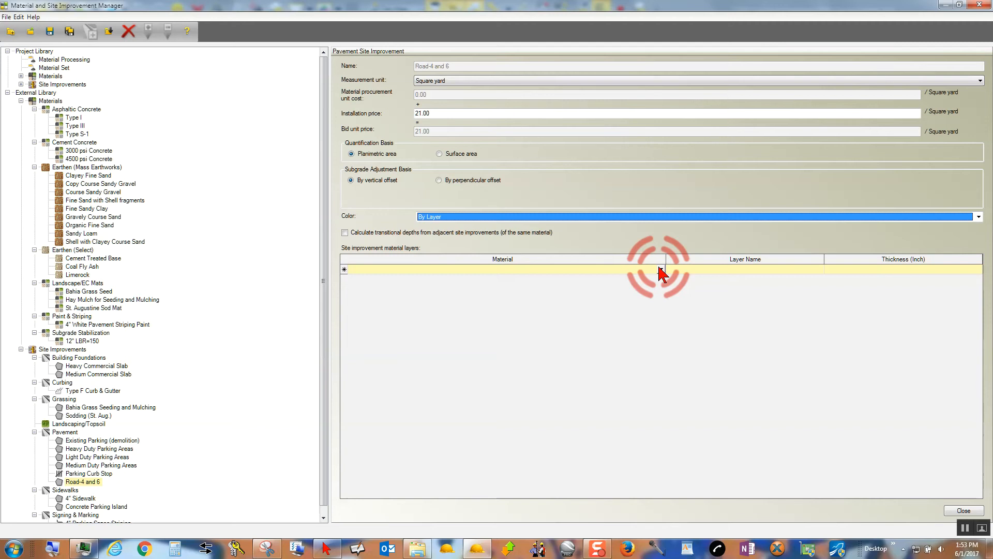
Add an Asphaltic Concrete:Type I material layer to Road-4 and 6, named "Asphalt" with a thickness of 4 inches.
left_click(662, 272)
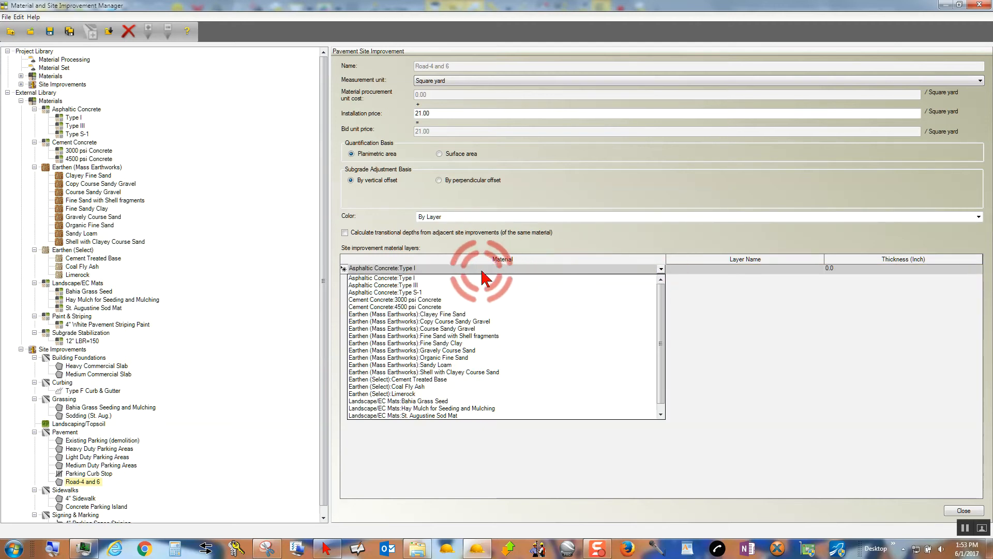
left_click(408, 278)
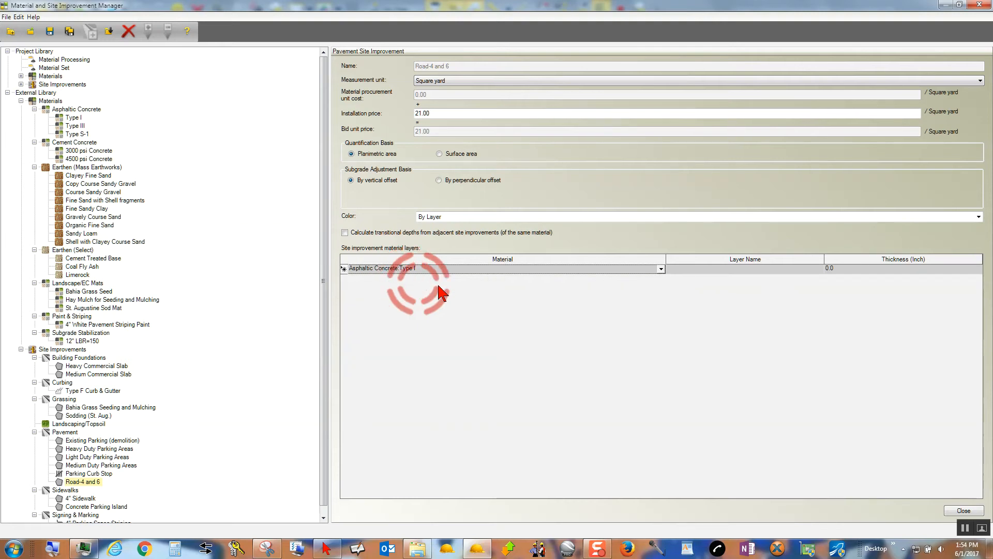
left_click(721, 268)
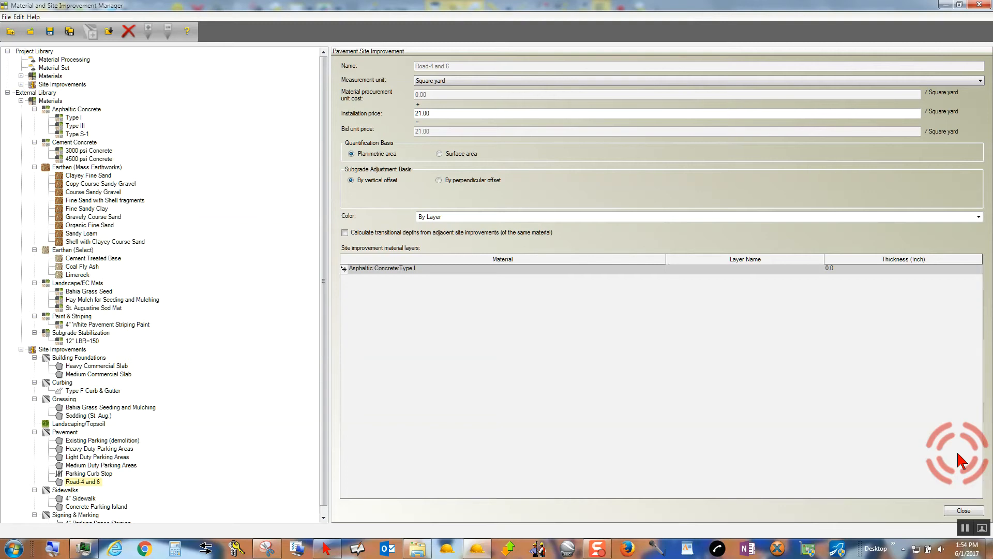
type("co")
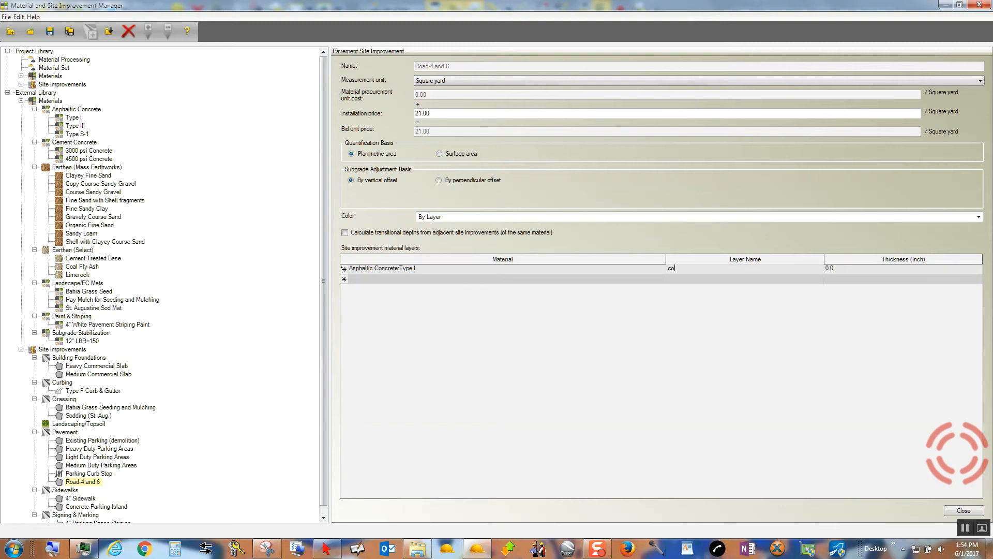
key("BackSpace")
key("BackSpace")
type("Asphalt")
key("Tab")
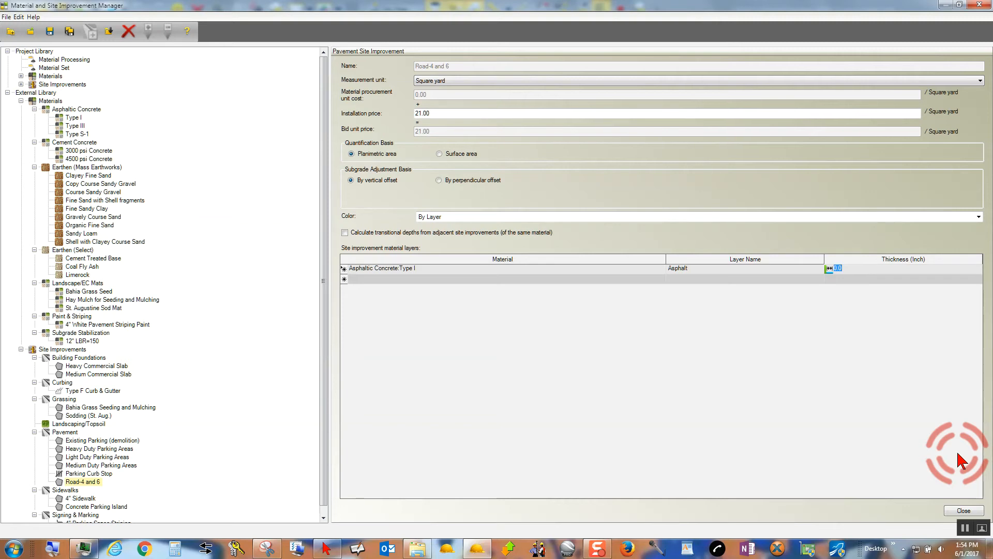
type("4")
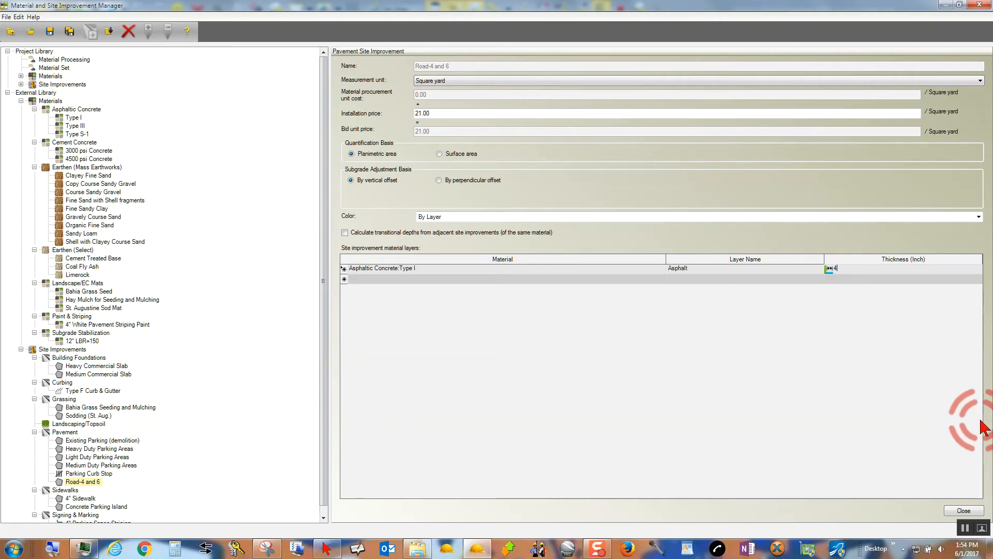
key("Tab")
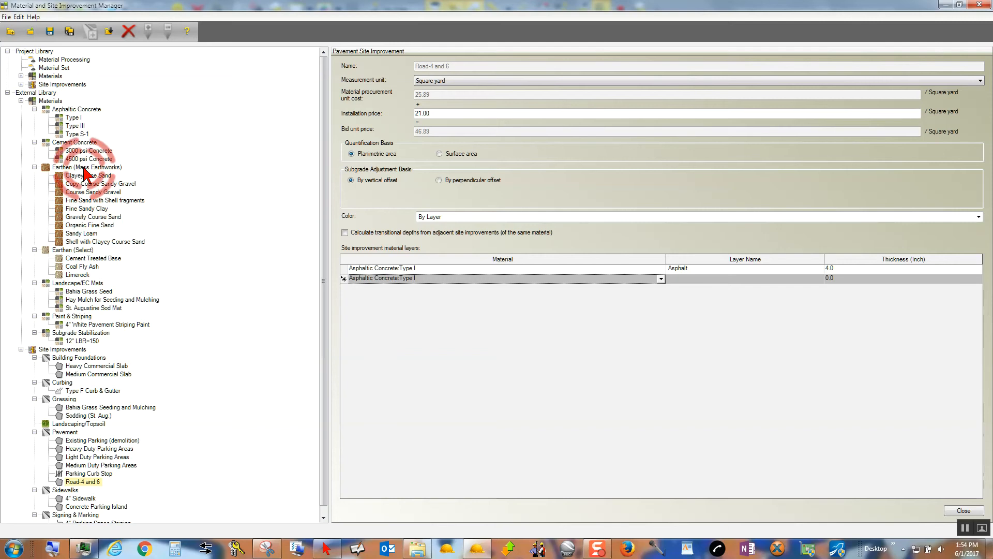
Review the Type I asphaltic concrete's properties, then the materials available for a second layer of Road-4 and 6.
left_click(72, 117)
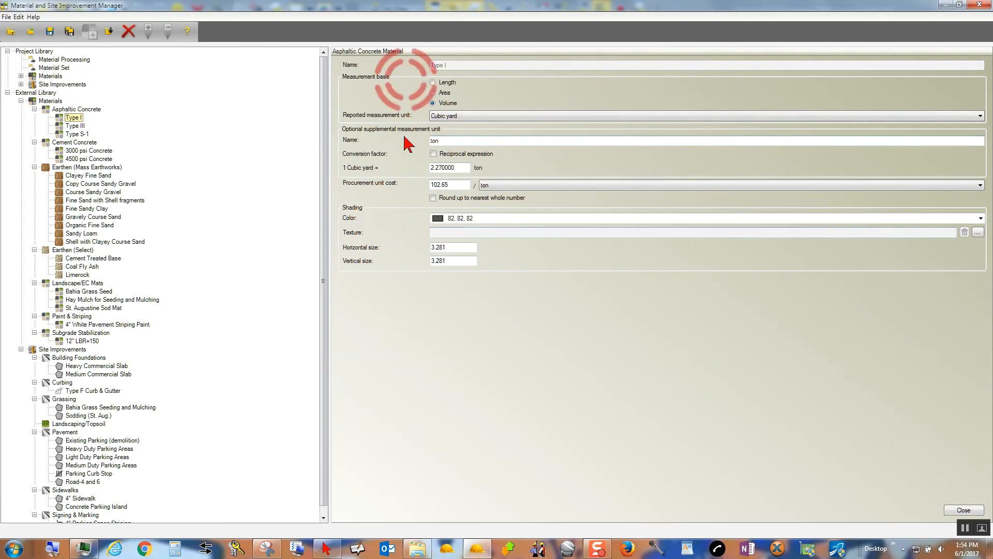
left_click(92, 482)
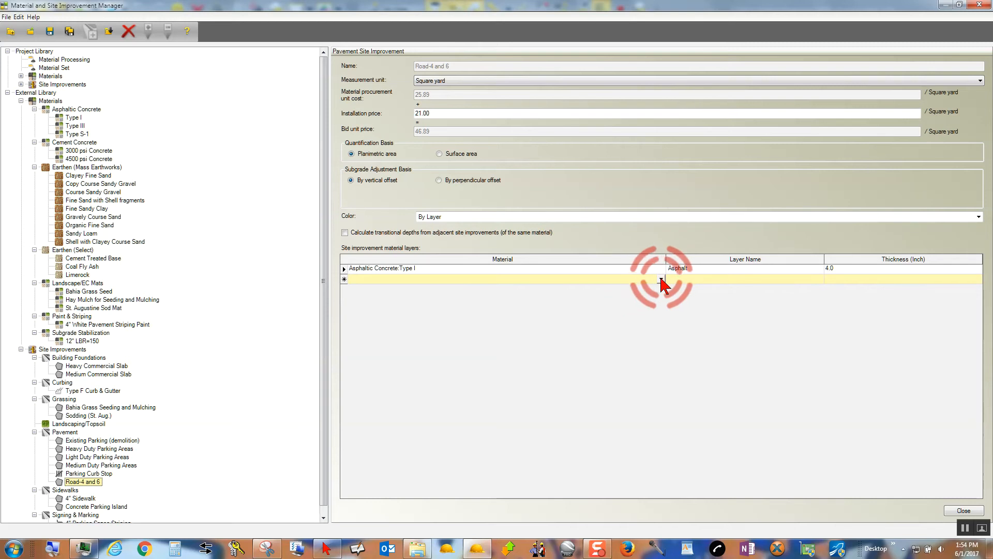
left_click(661, 280)
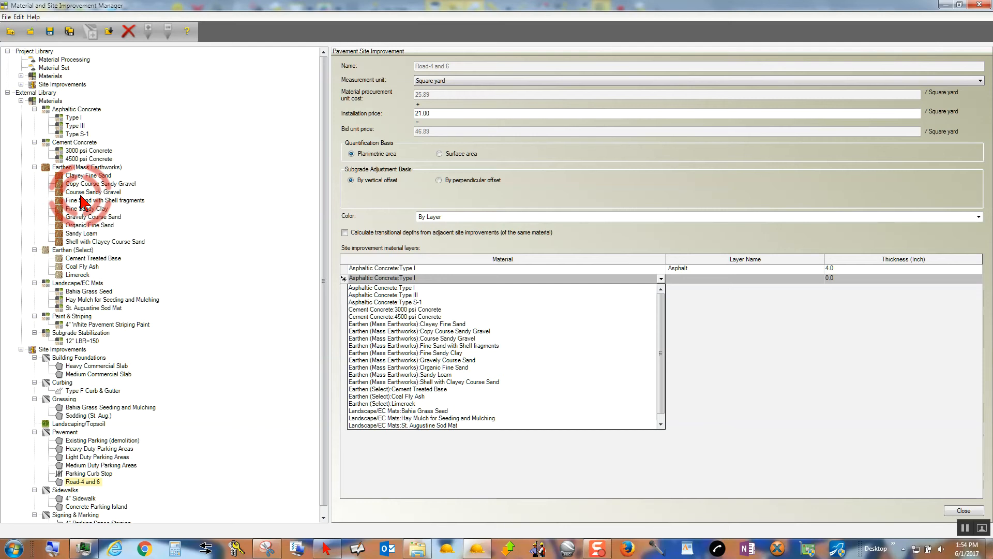
left_click(323, 280)
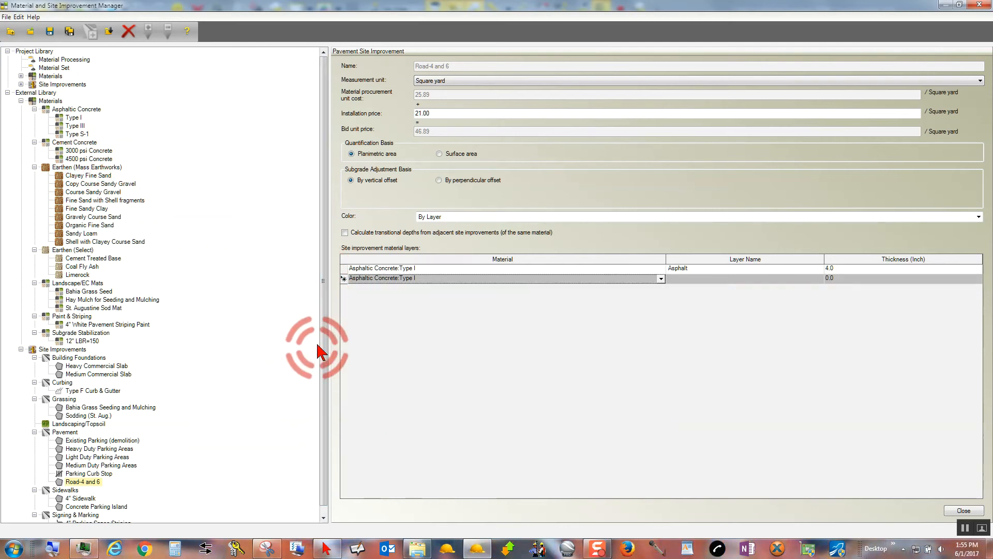
left_click_drag(323, 345, 325, 361)
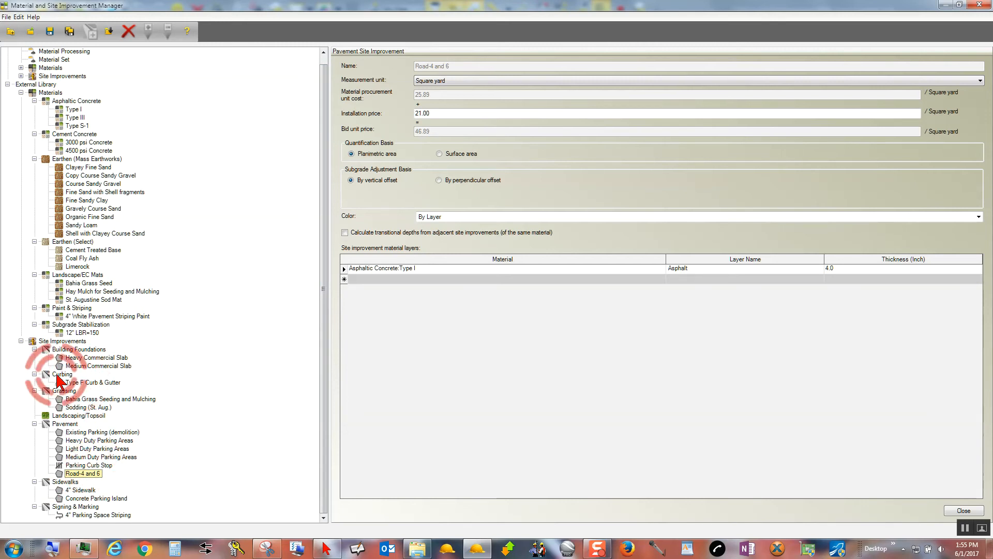
Create a new material category named "Fill Material" under the external library's Materials.
right_click(52, 94)
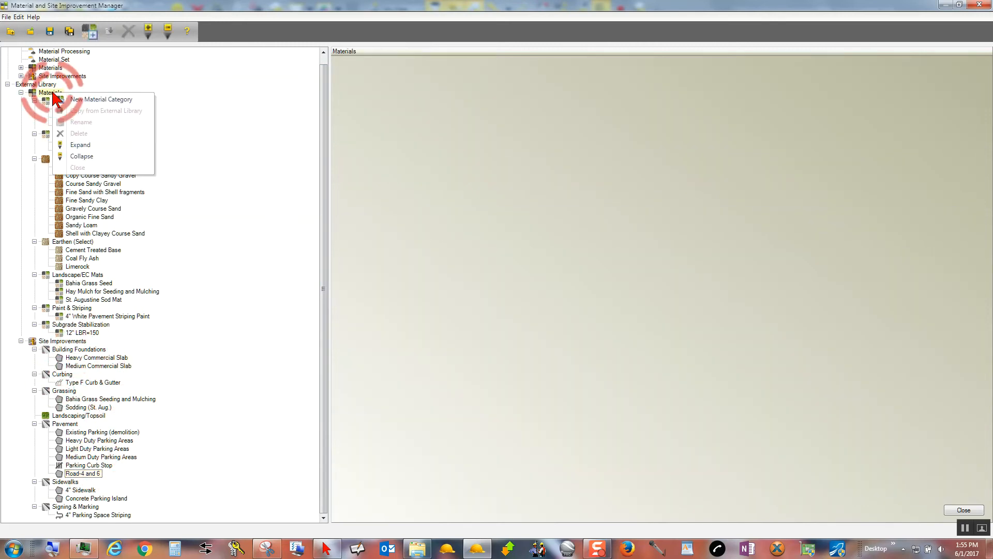
left_click(104, 99)
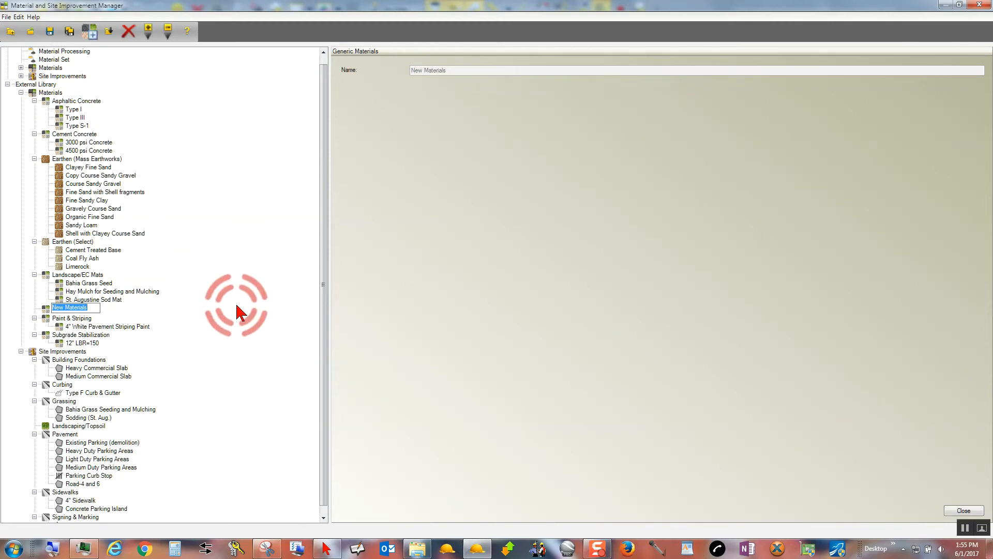
type("Fill Material")
left_click(67, 275)
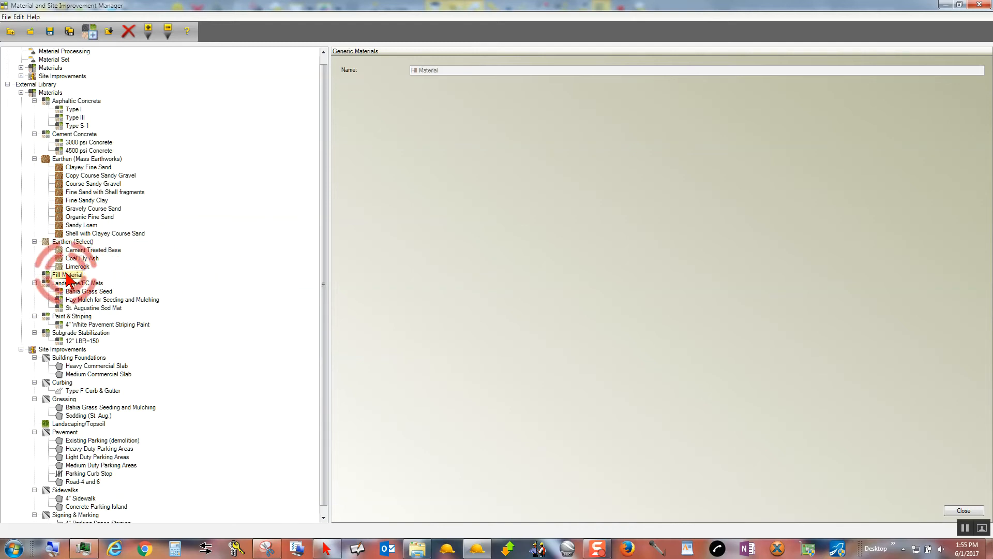
Add a new material named "3/4" to the Fill Material category.
right_click(66, 275)
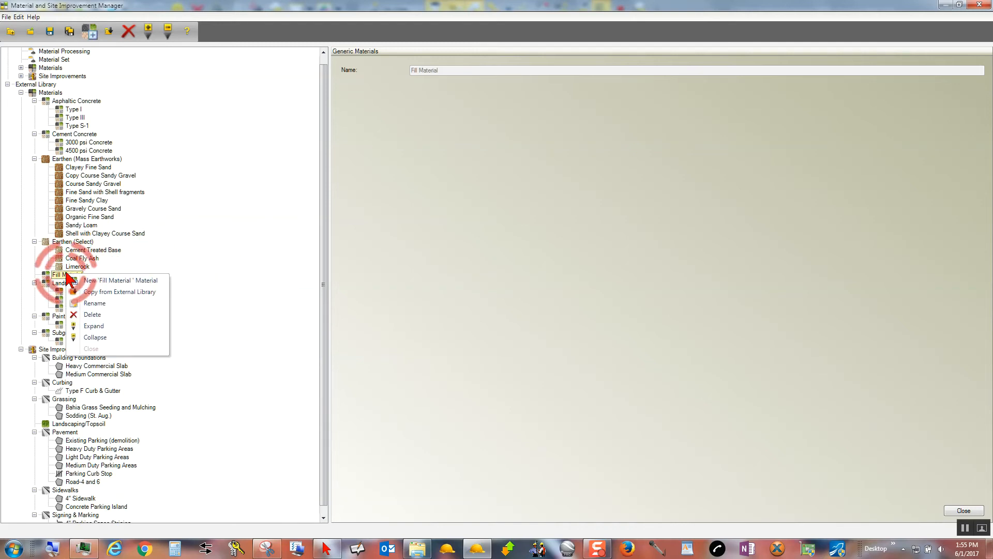
left_click(127, 286)
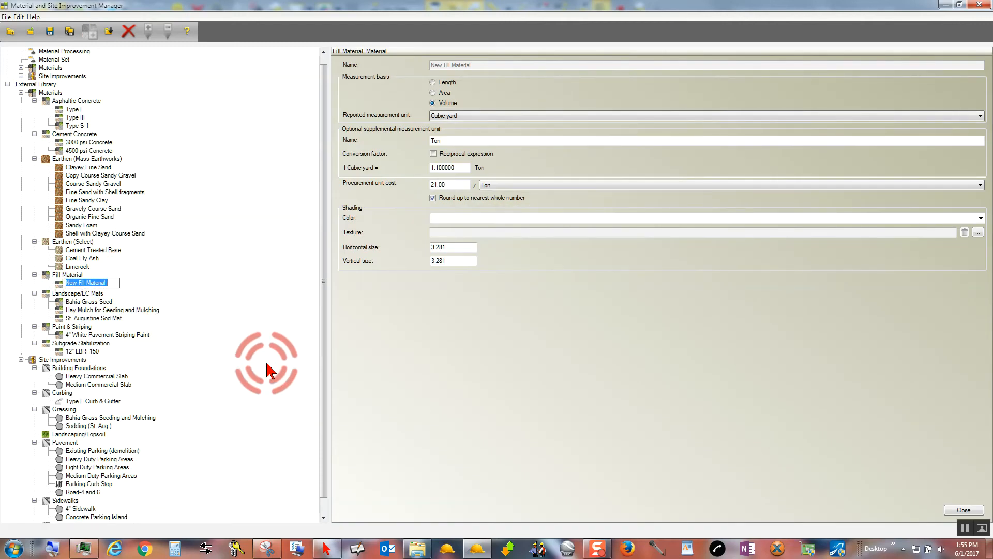
type("3/4")
key("Return")
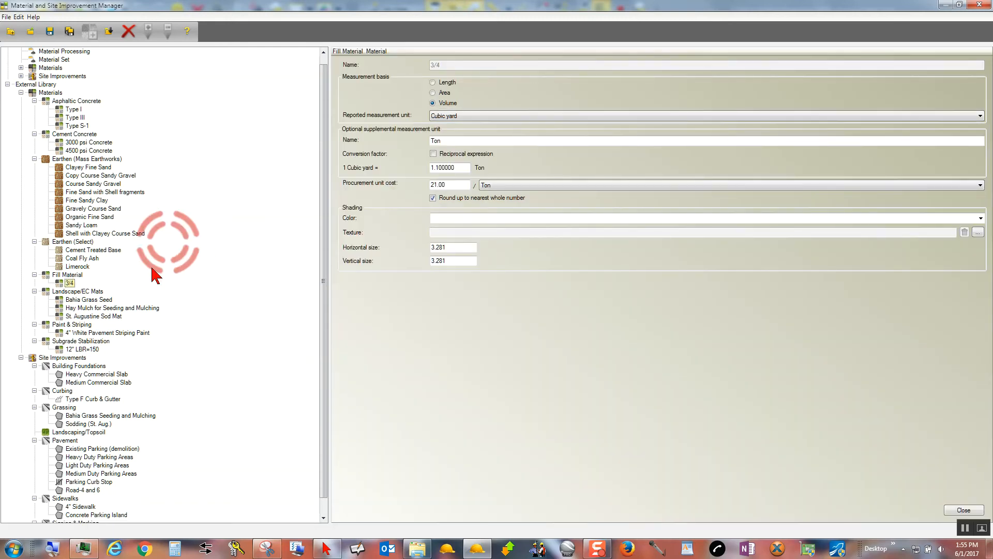
Rename the 3/4 material in the Fill Material category as "3/4 Base".
right_click(69, 284)
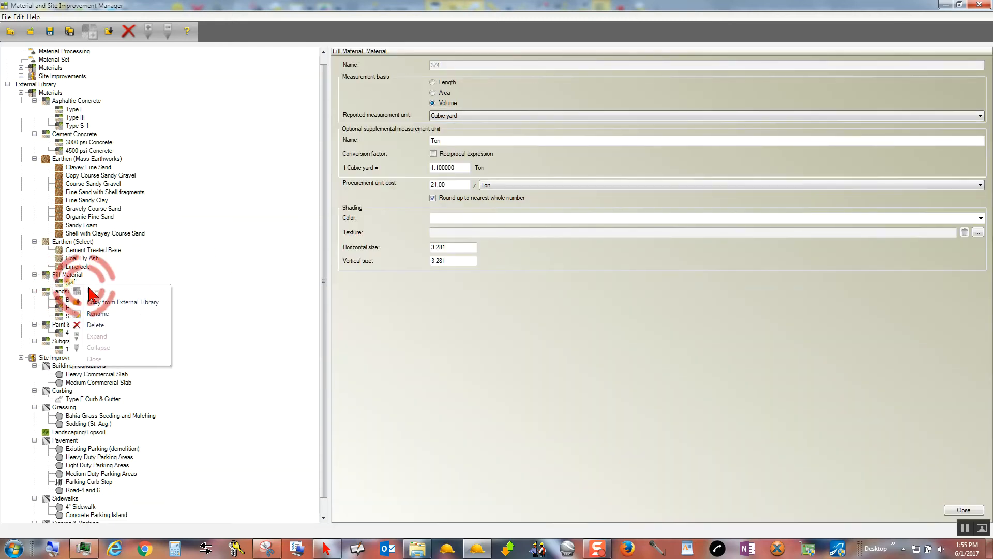
left_click(106, 306)
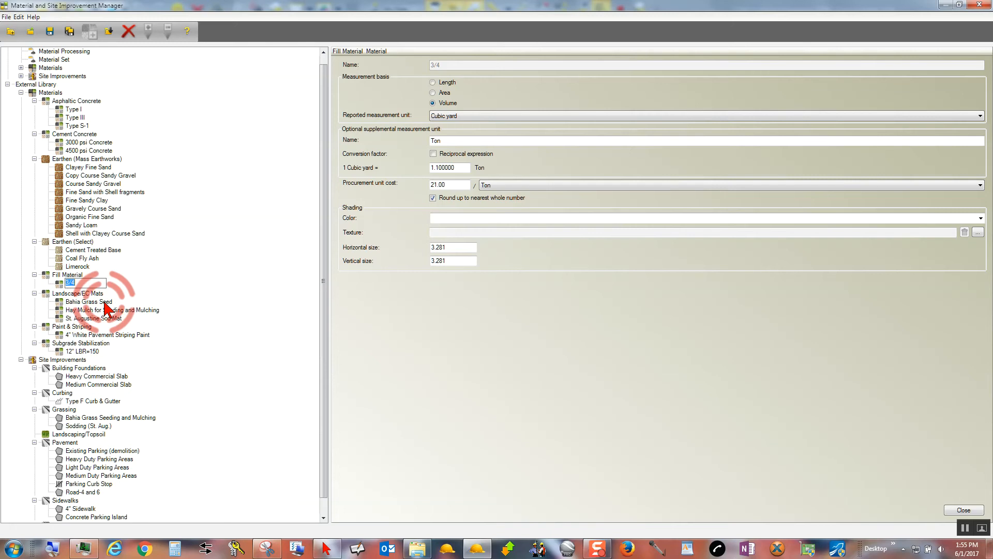
key("End")
type("Base")
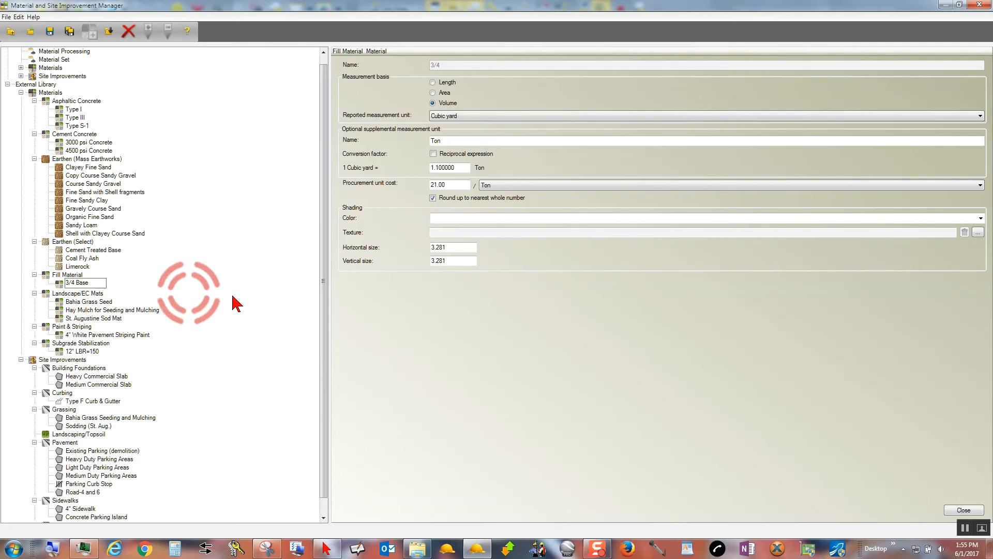
left_click(231, 291)
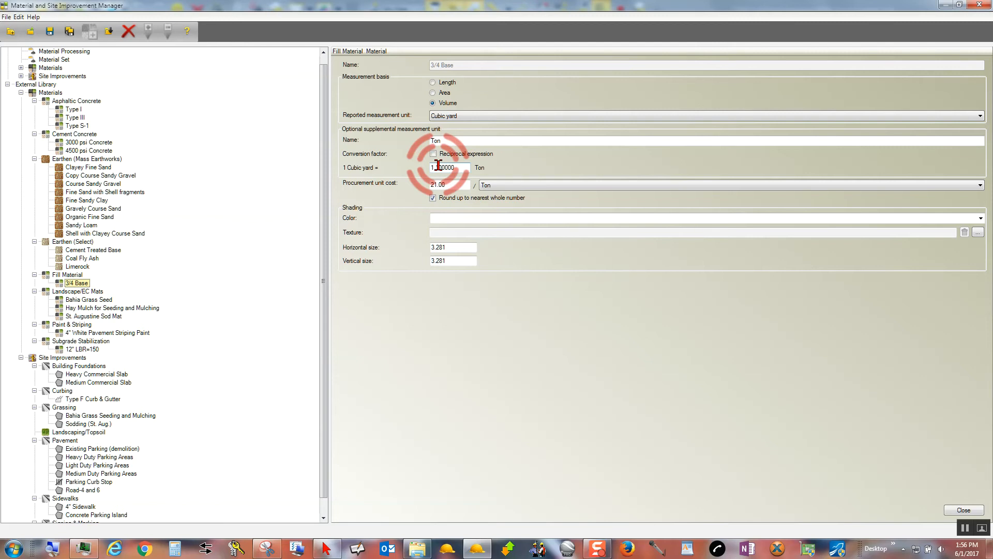
Set the 3/4 Base material to 1.3 tons per cubic yard, 65.00 per ton procurement cost and color 200, 201, 143.
left_click_drag(438, 169, 511, 169)
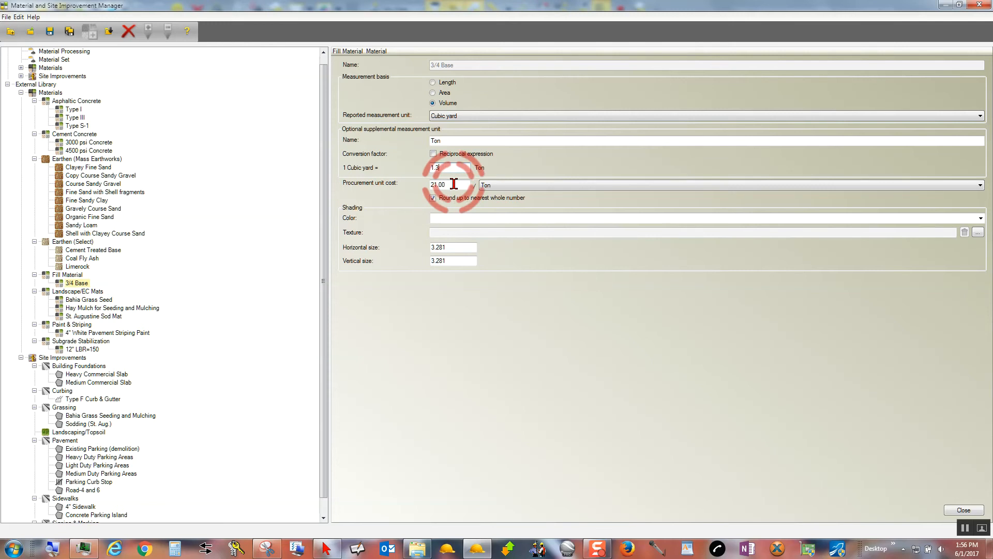
left_click_drag(453, 183, 388, 190)
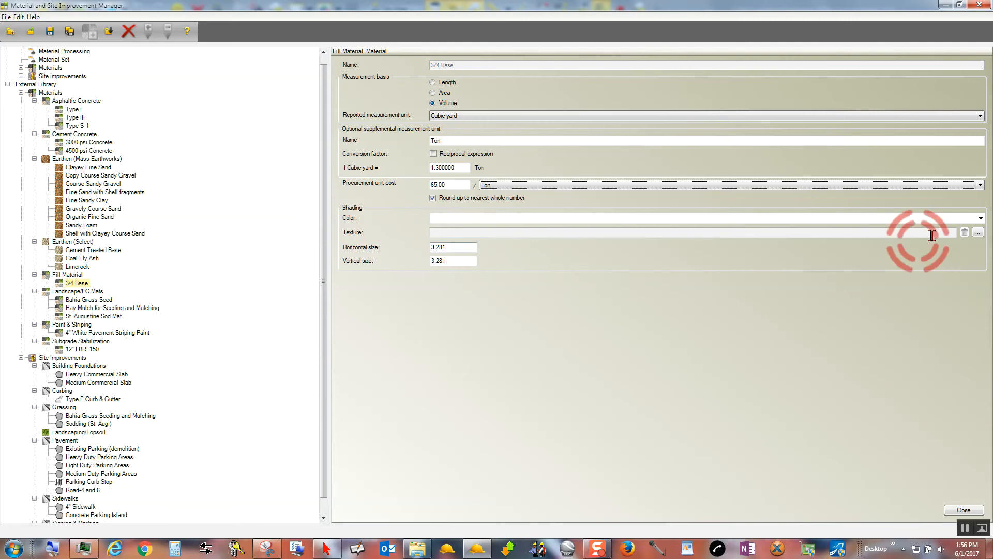
left_click(980, 218)
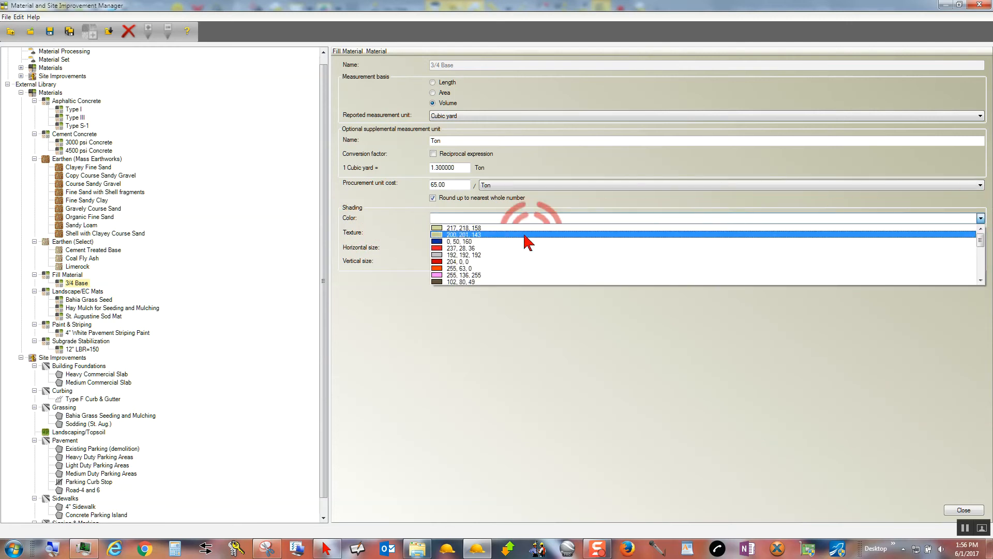
left_click(458, 236)
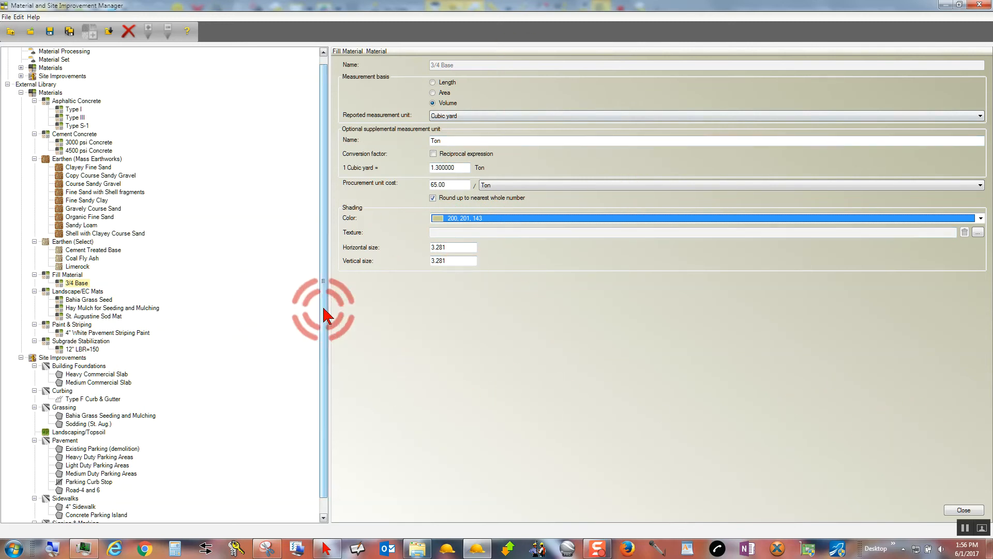
Add a Fill Material:3/4 Base layer to the Road-4 and 6 site improvement, named "Base" with a thickness of 6 inches.
left_click_drag(324, 311, 324, 391)
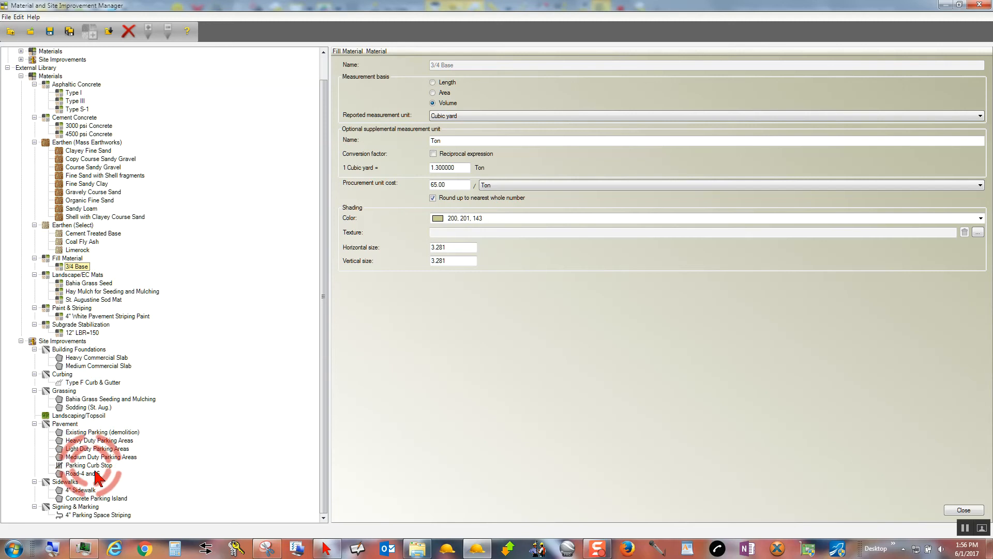
left_click(85, 474)
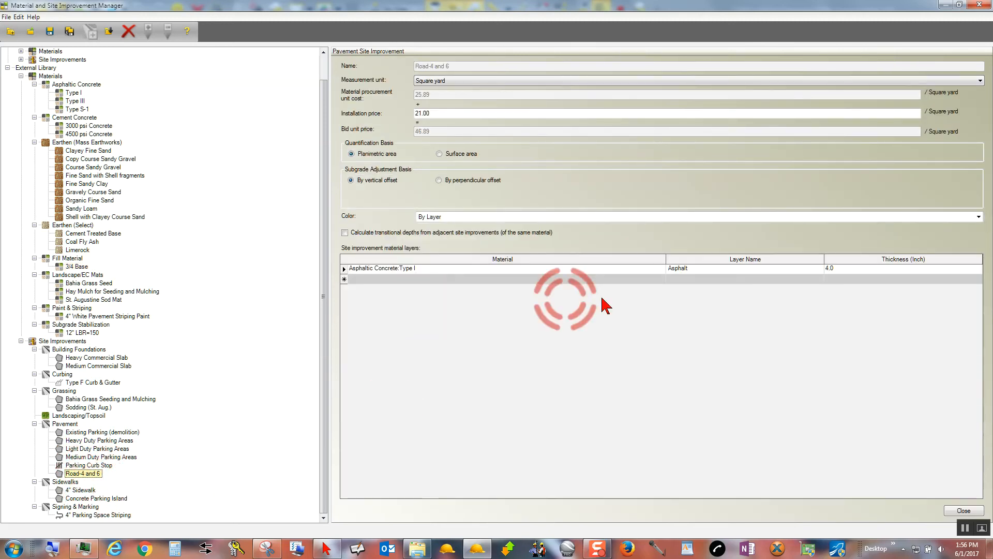
left_click(661, 278)
left_click(660, 278)
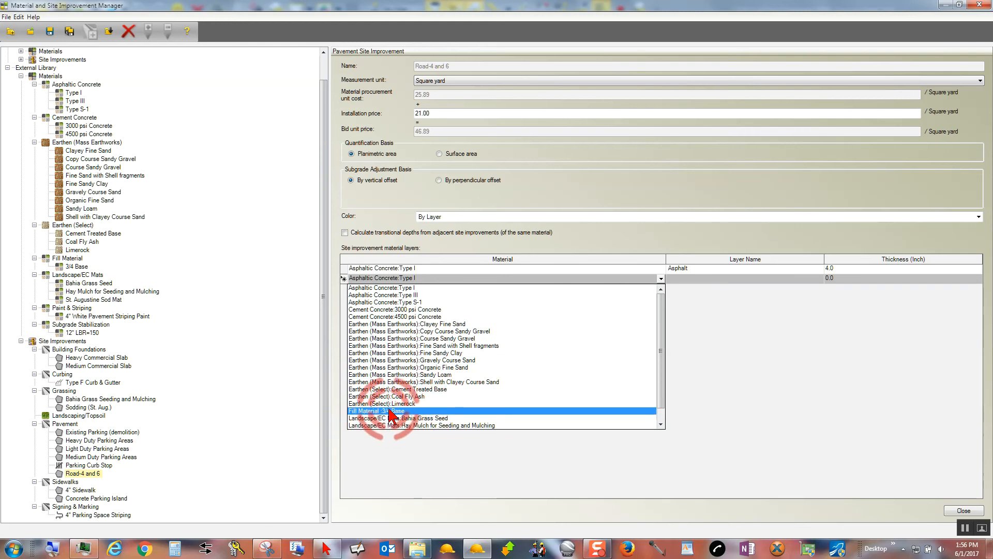
left_click(420, 411)
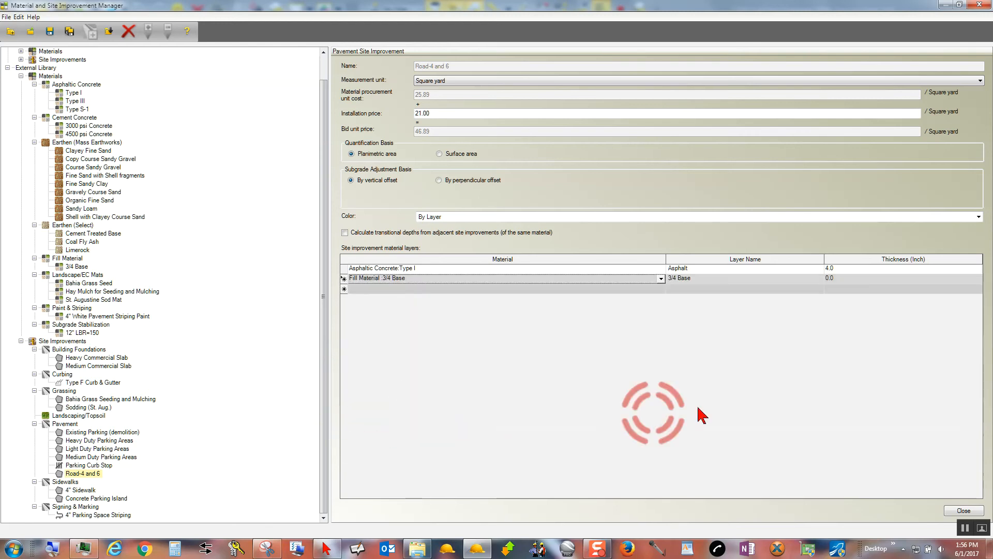
left_click(693, 278)
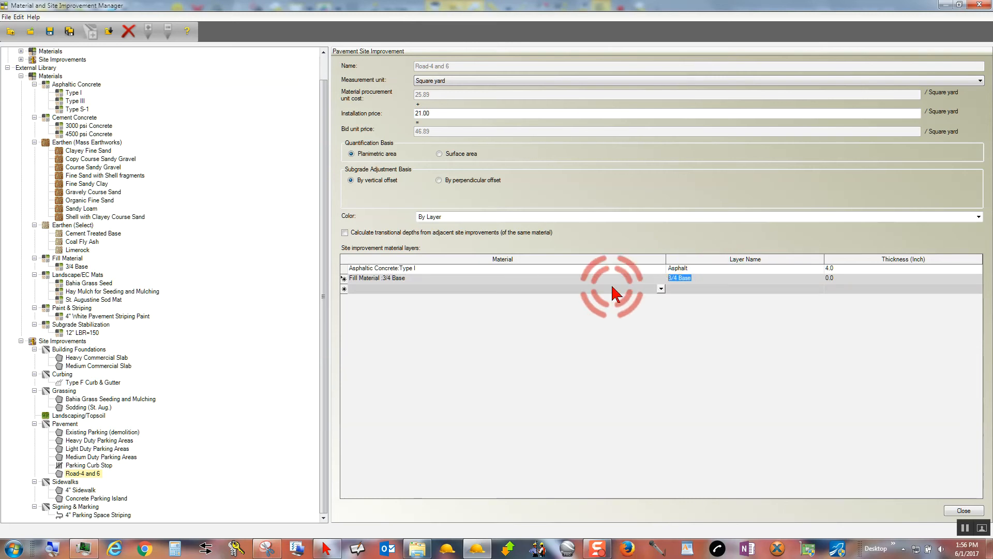
type("Base")
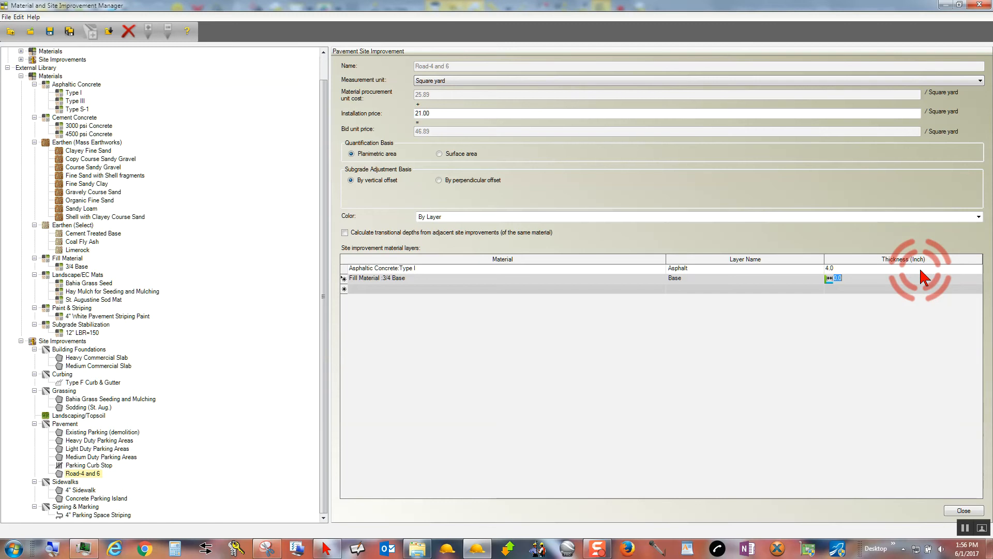
type("6")
key("Tab")
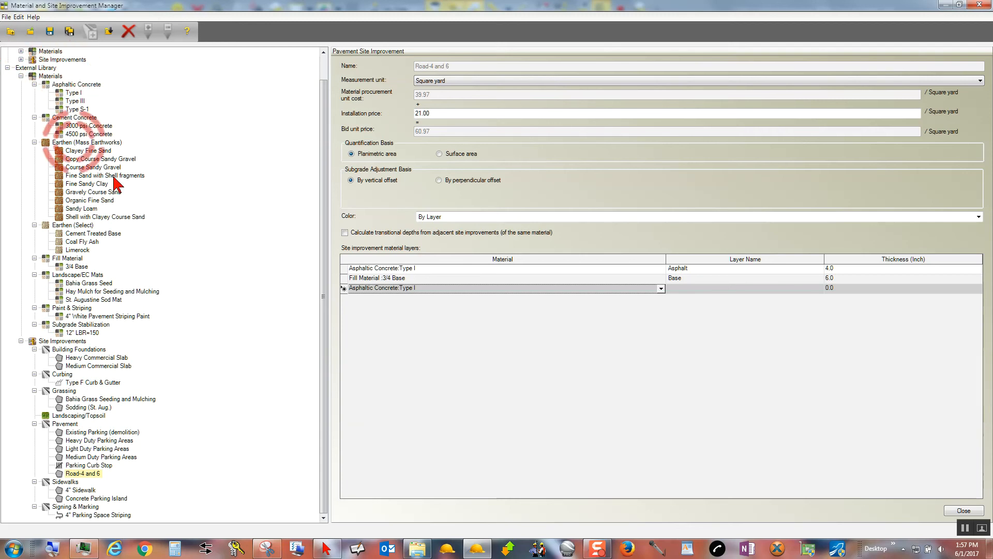
Try to save the external library as a new file named "1761-1357 MSIL FT CP" in the default folder.
left_click_drag(325, 98, 327, 70)
scroll(310, 166, "down", 1)
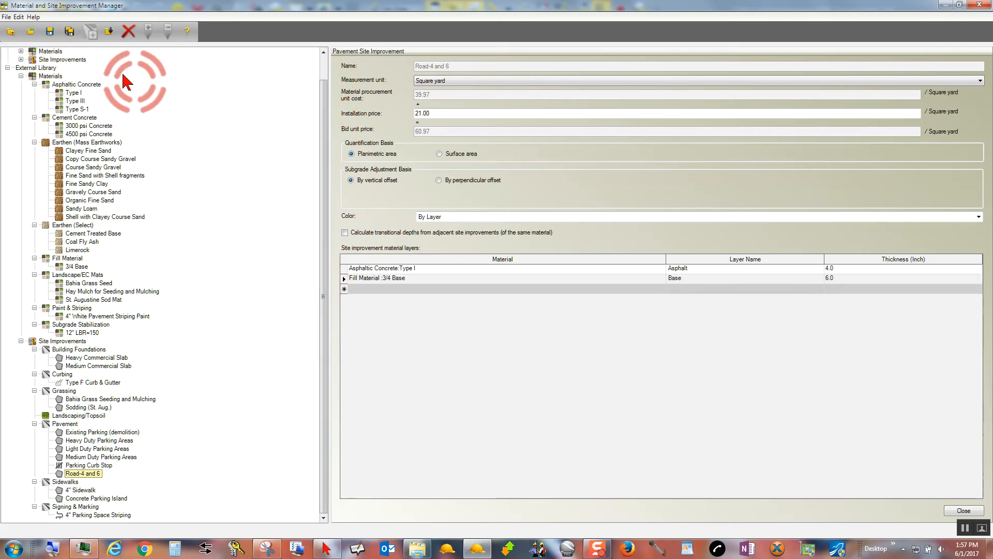
left_click(68, 34)
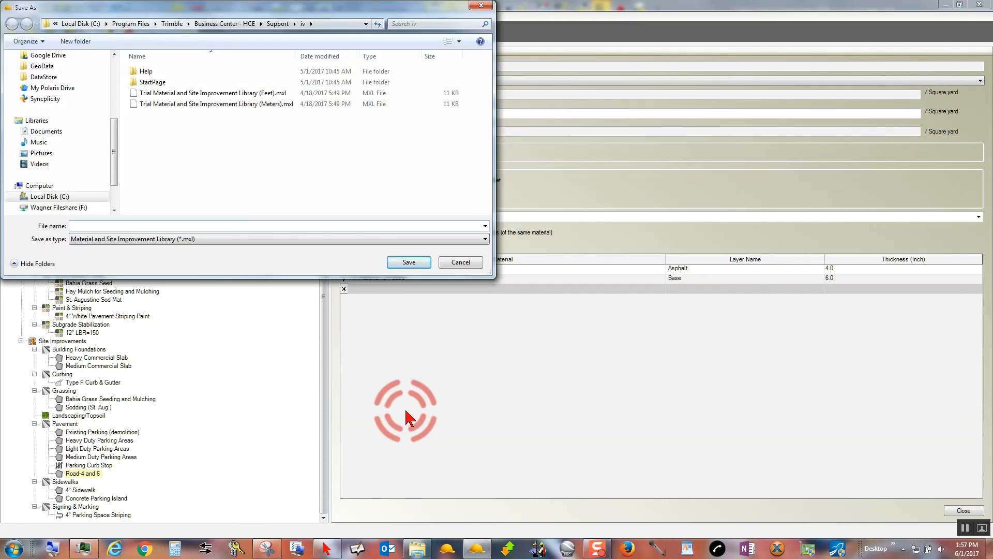
type("1761-1357 MSIL F")
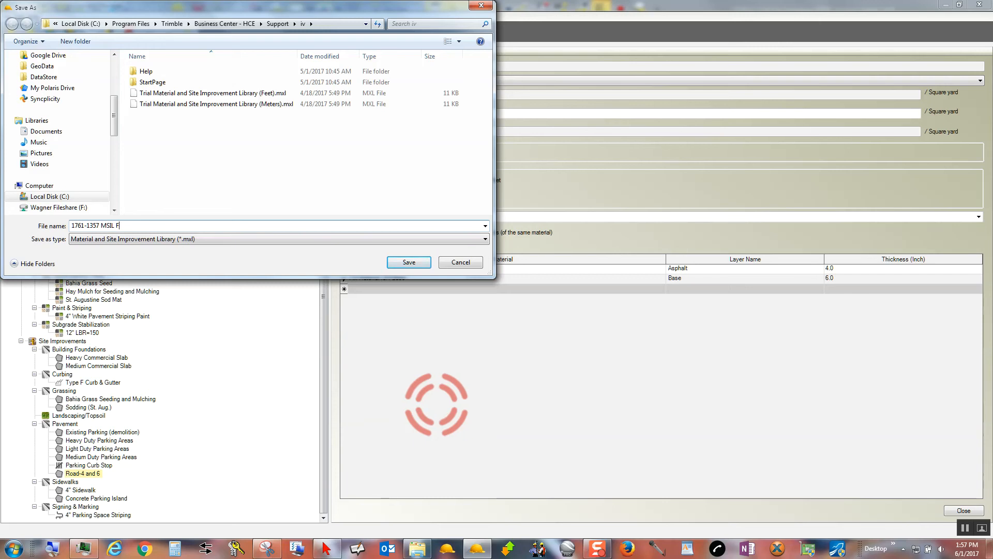
type("T CP")
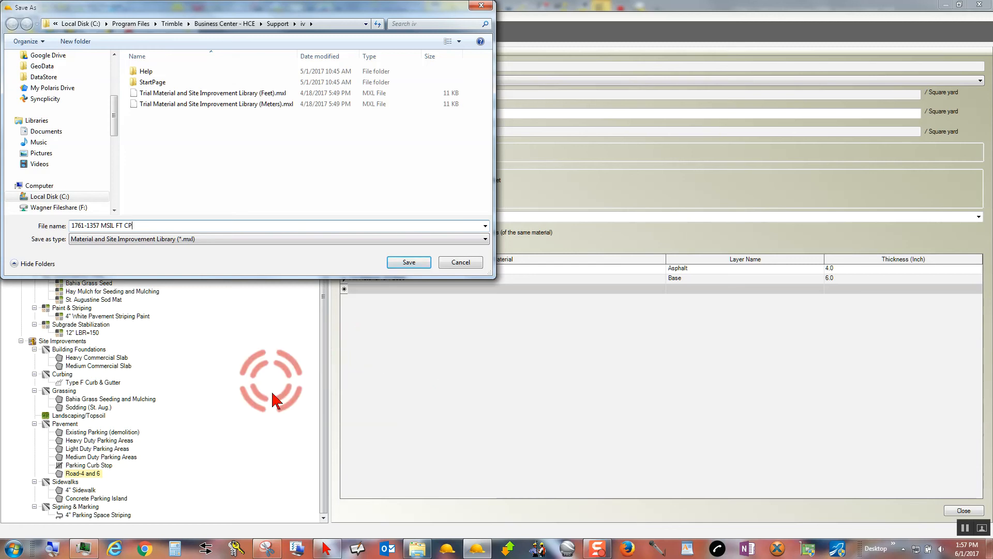
left_click(118, 226)
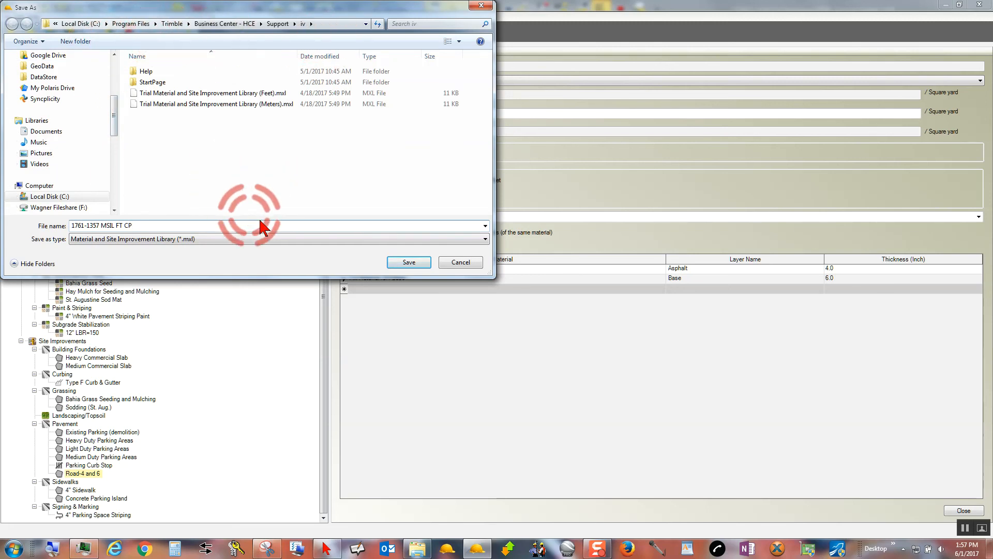
left_click(409, 263)
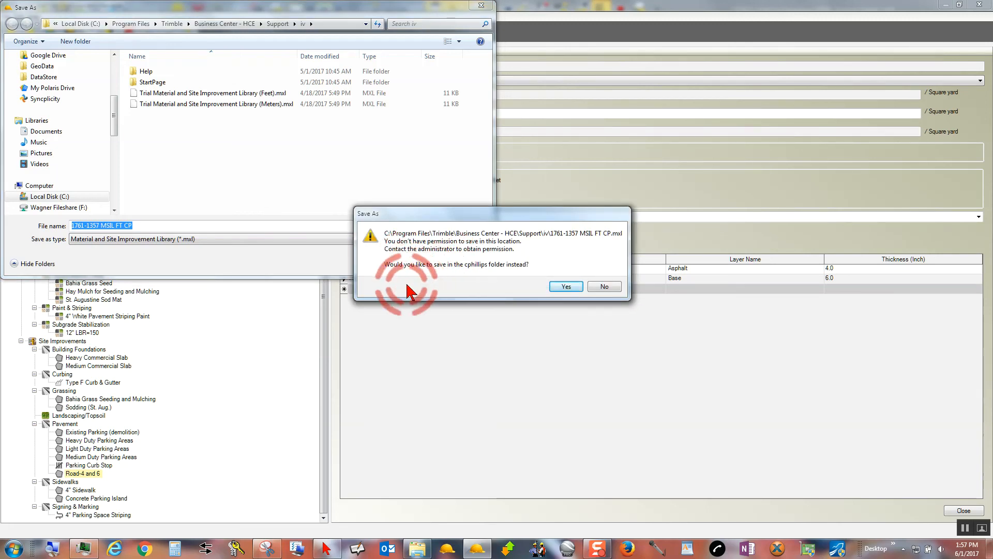
Save the library file in the MSIM Library folder inside SBC-HCE in the Documents library.
left_click(566, 287)
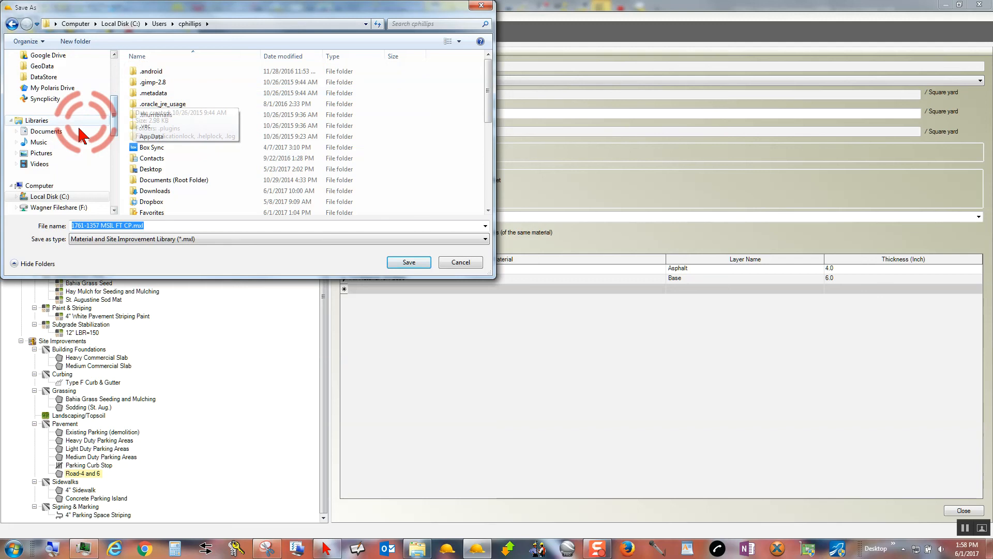
left_click(52, 131)
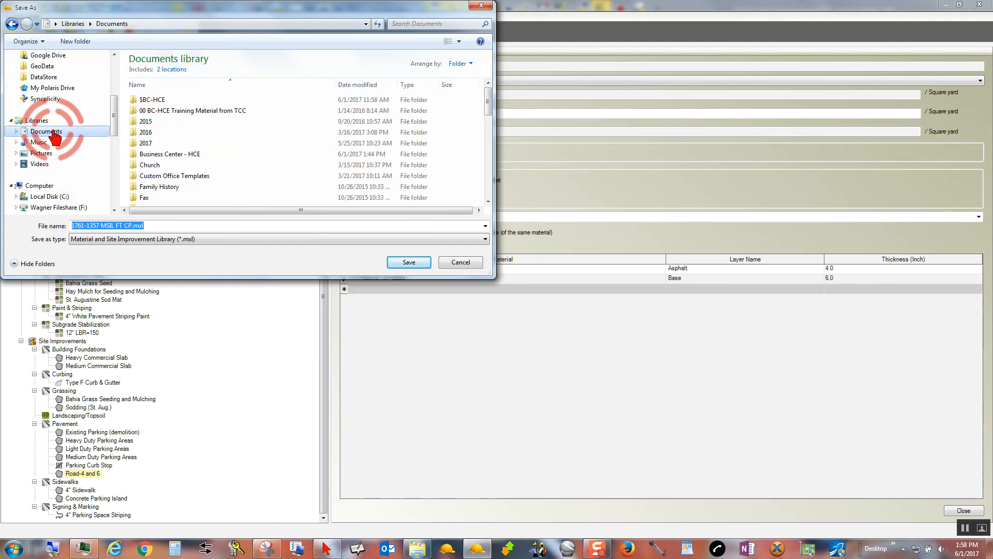
double_click(149, 103)
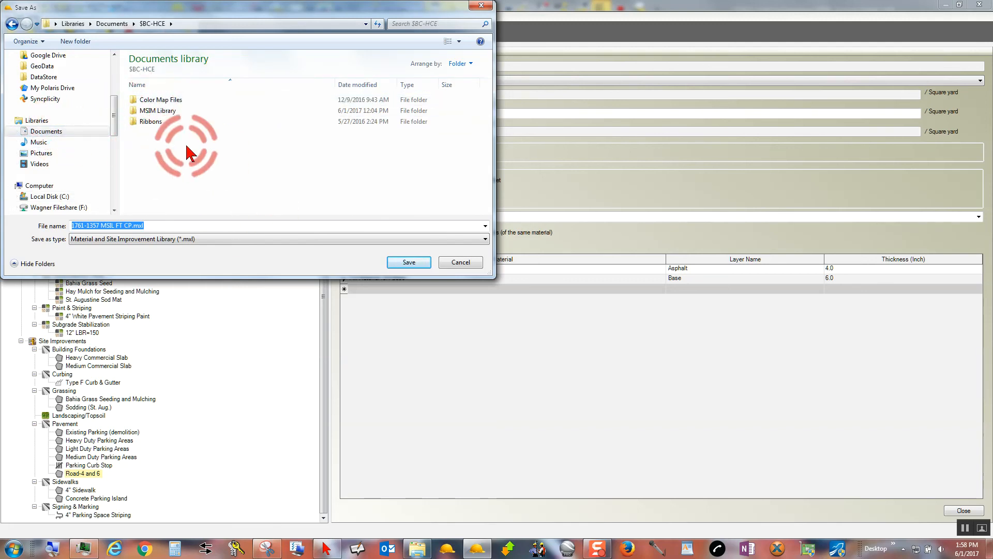
left_click(149, 112)
double_click(149, 112)
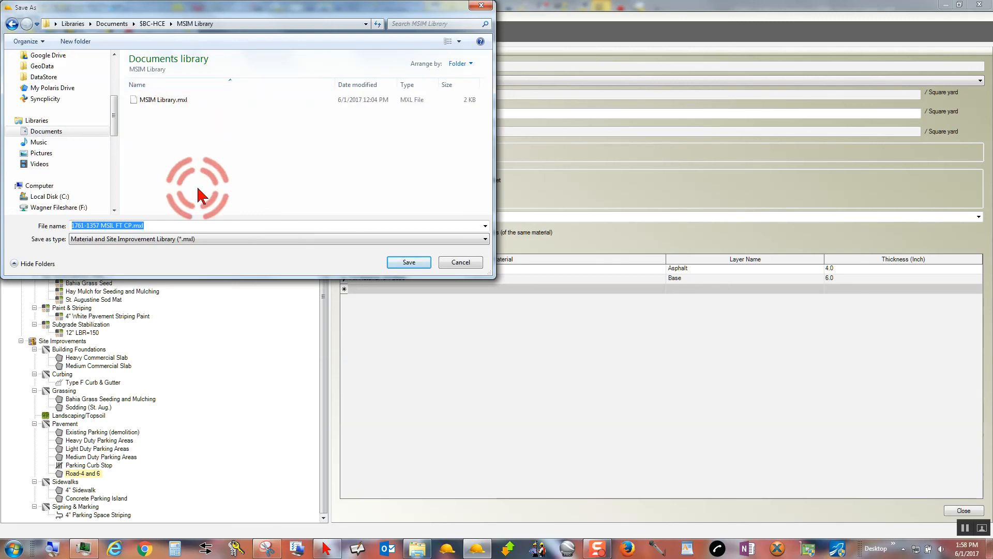
left_click(409, 263)
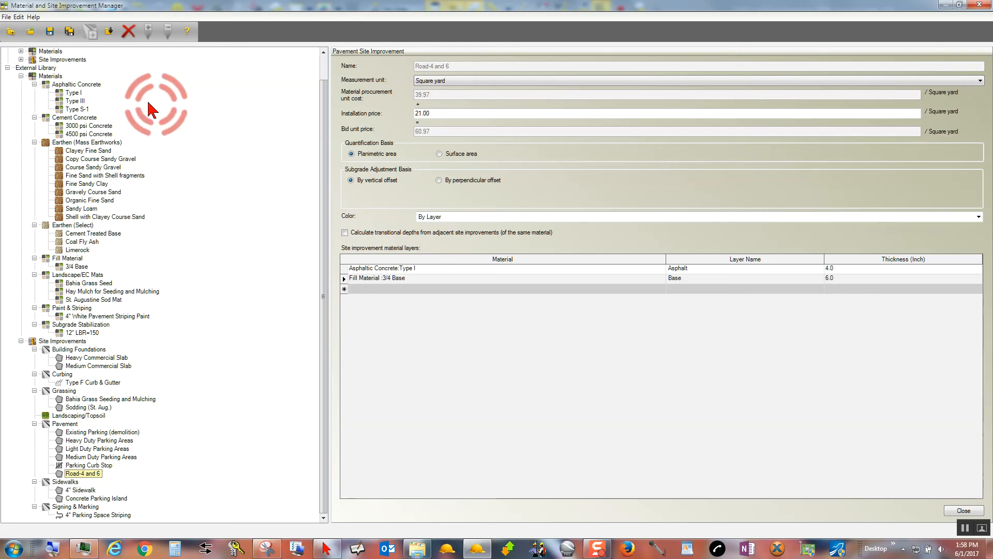
Copy the Fill Material category with its 3/4 Base material from the external library into the project's Materials.
left_click(21, 51)
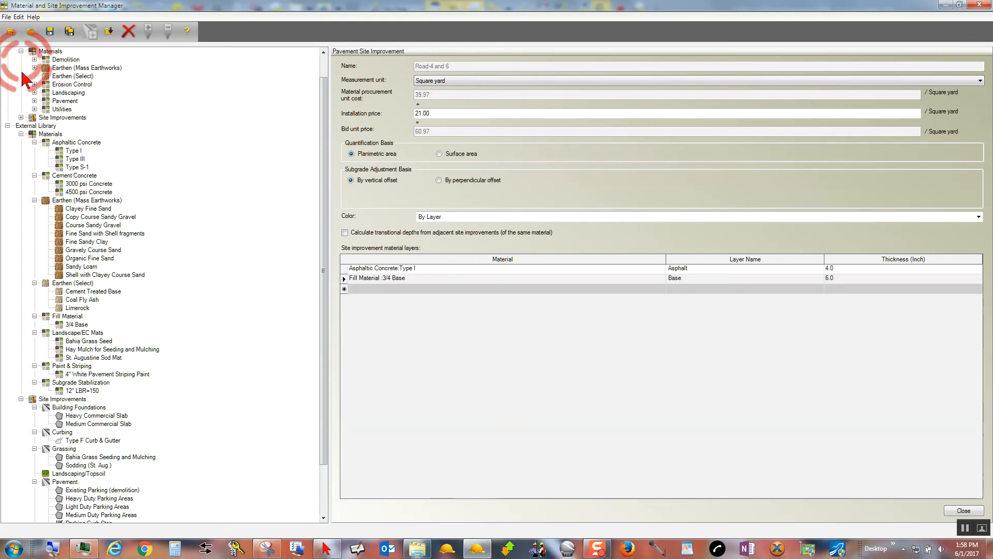
left_click(21, 118)
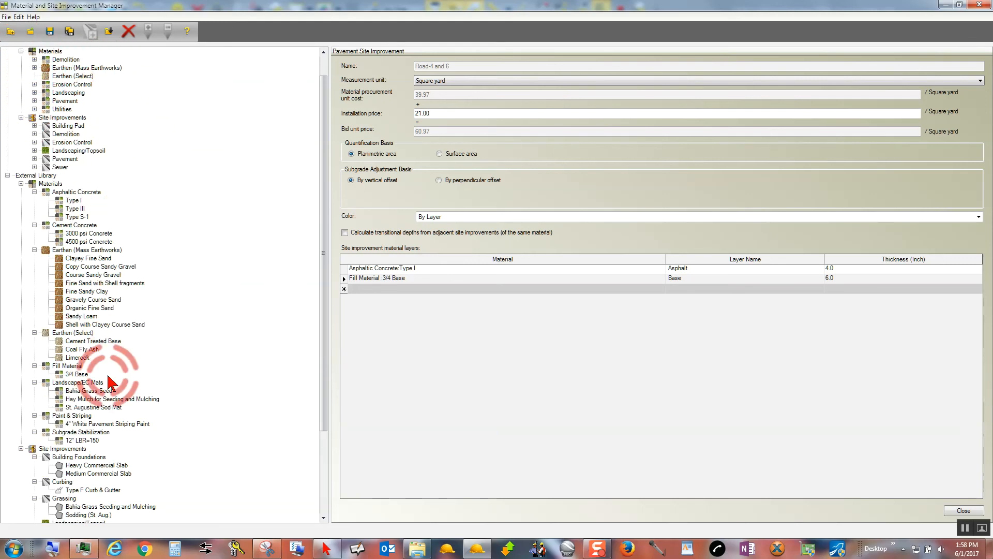
right_click(72, 368)
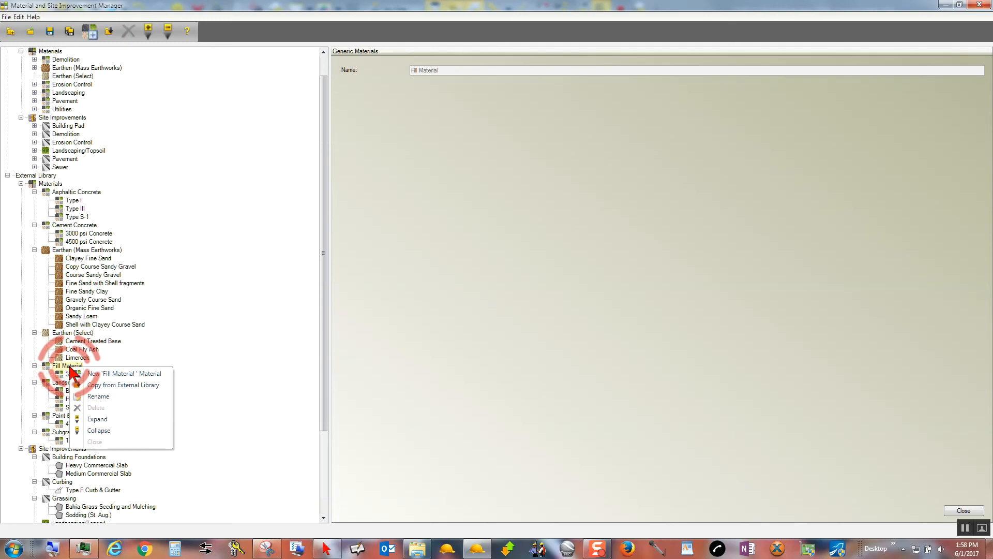
left_click(125, 385)
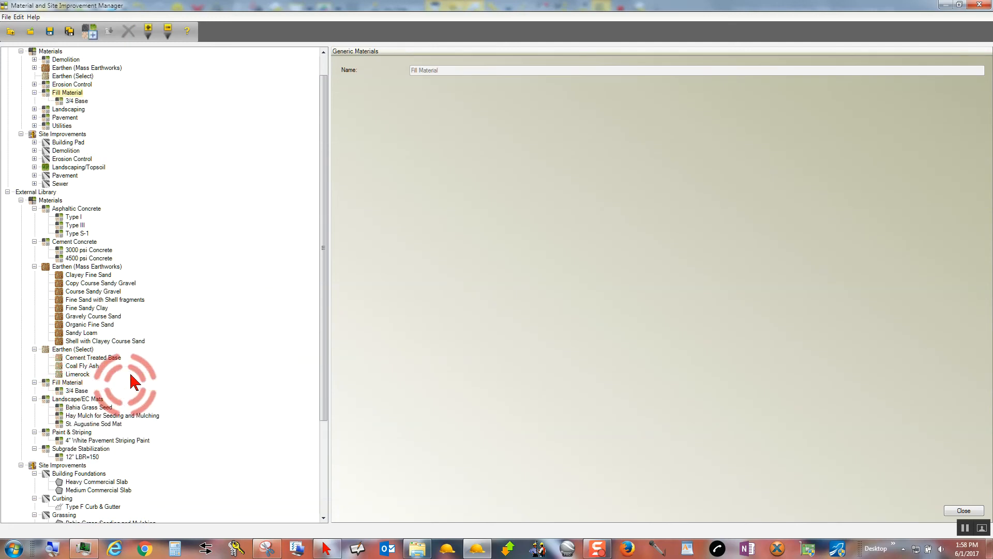
left_click(34, 92)
left_click(34, 92)
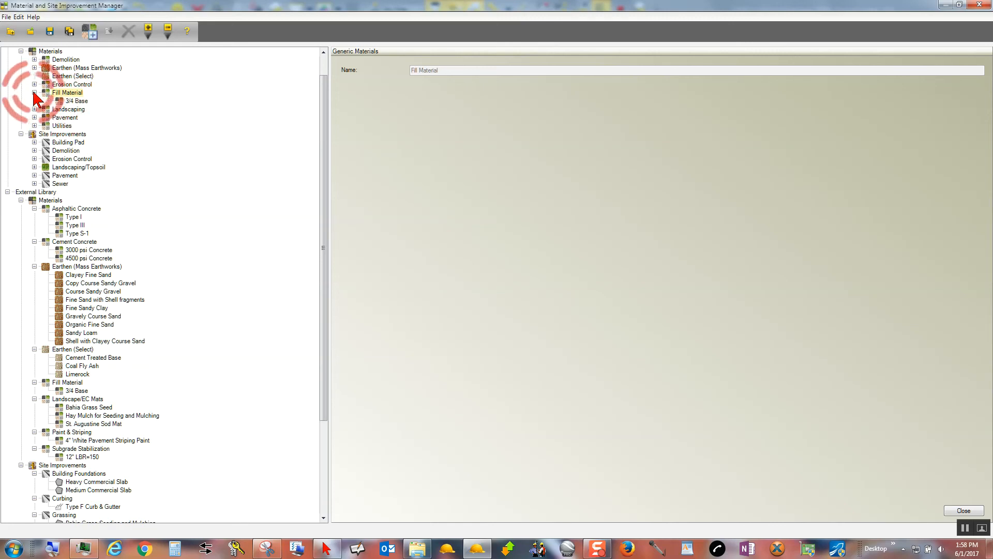
left_click(88, 30)
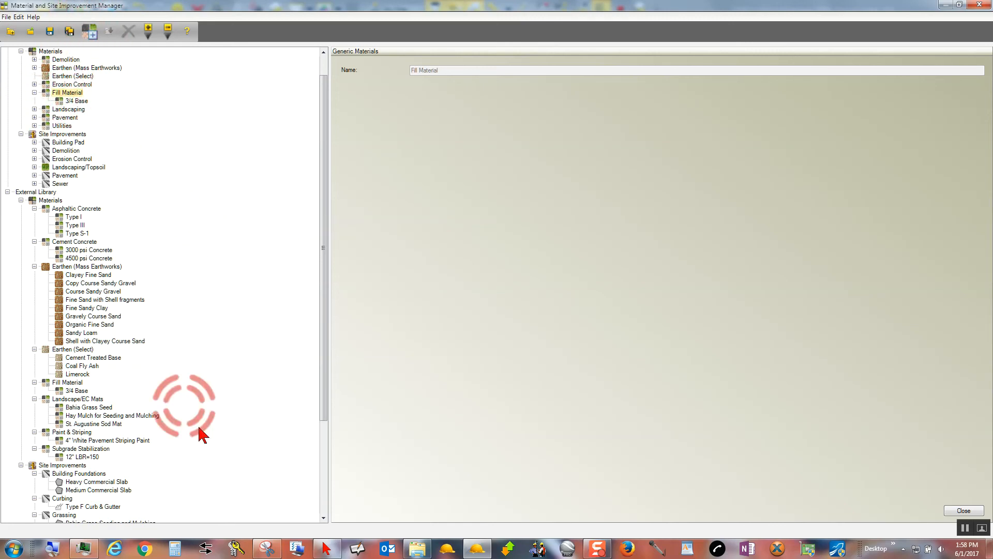
Copy the Road-4 and 6 pavement from the external library into the project's Site Improvements.
left_click_drag(327, 344, 333, 465)
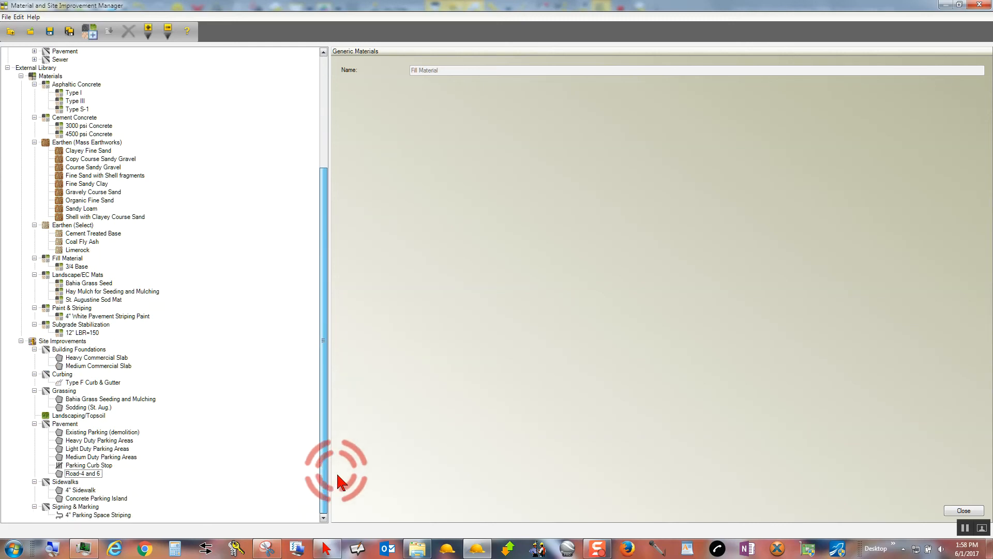
left_click(84, 473)
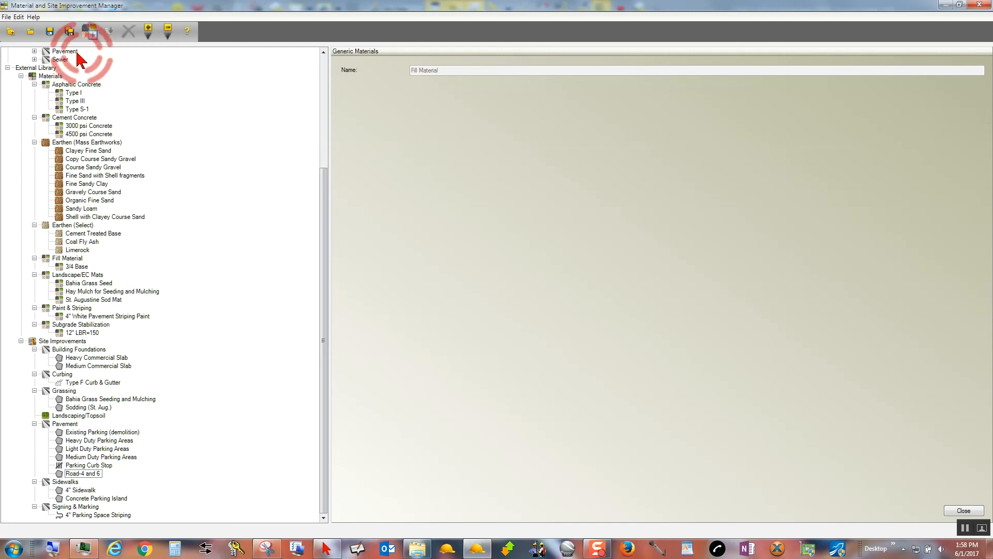
left_click(35, 51)
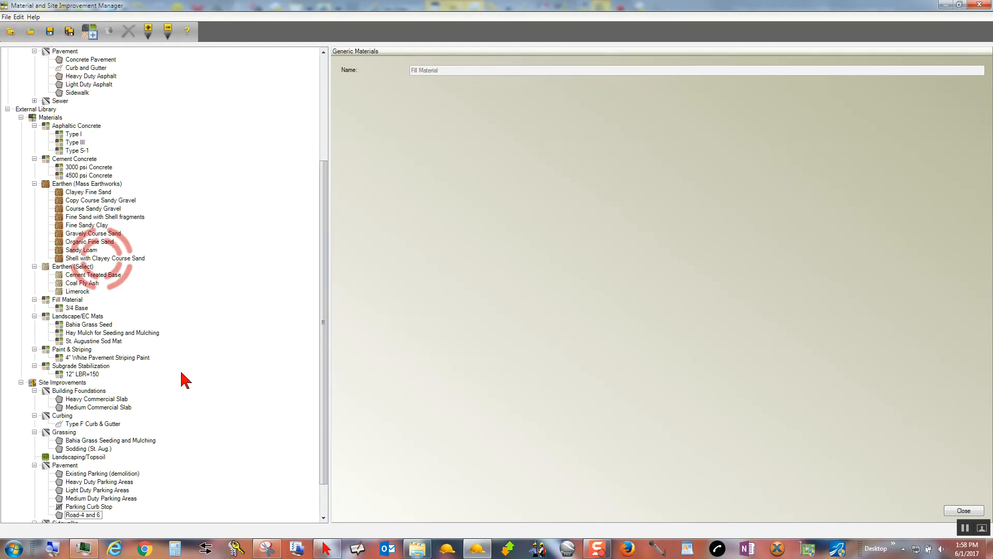
right_click(82, 515)
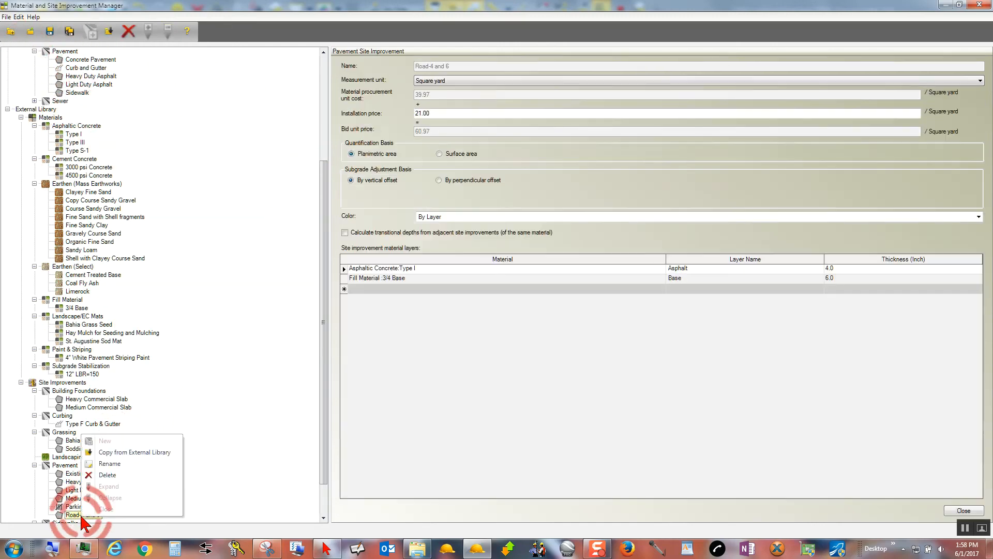
left_click(134, 452)
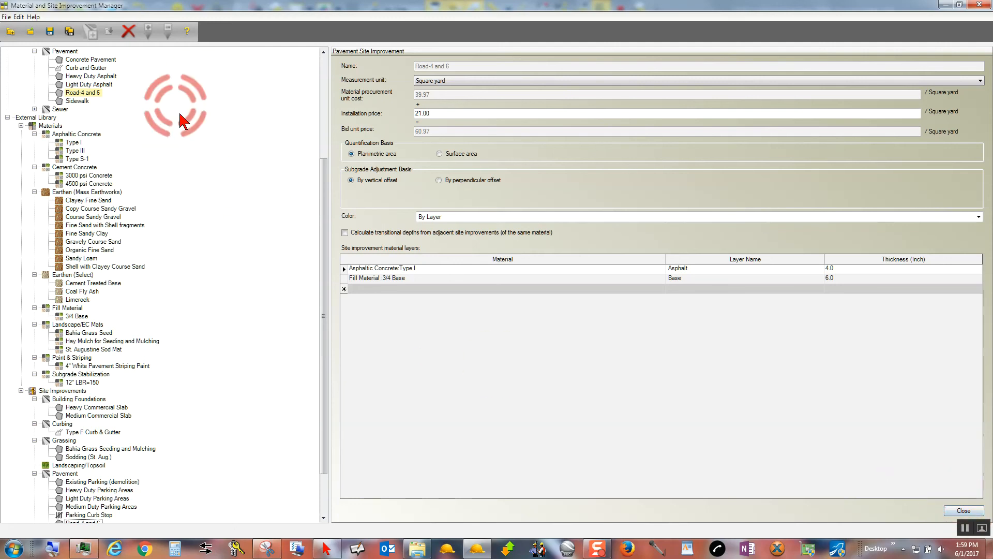
left_click_drag(326, 179, 284, 57)
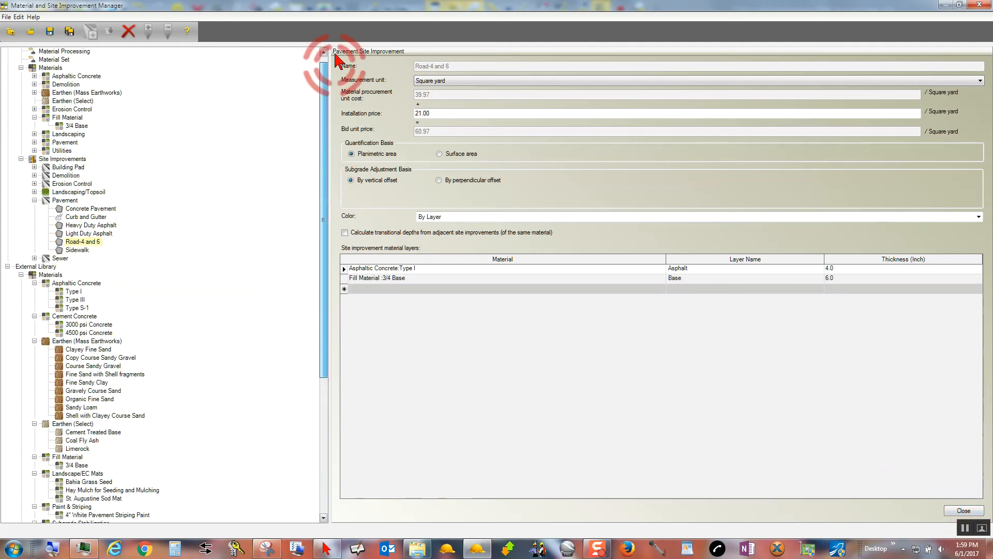